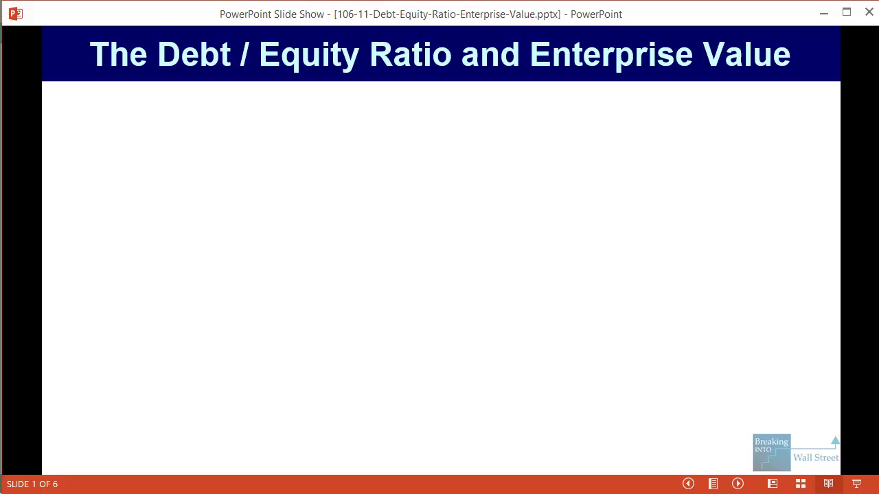
Box "Debt / Equity Ratio" and "Enterprise Value" in the slide title, and clear both annotations.
{"action": "mouse_move", "coordinate": [157, 26]}
{"action": "left_mouse_down"}
{"action": "mouse_move", "coordinate": [445, 99]}
{"action": "mouse_move", "coordinate": [458, 82]}
{"action": "left_mouse_up"}
{"action": "mouse_move", "coordinate": [528, 25]}
{"action": "left_mouse_down"}
{"action": "mouse_move", "coordinate": [618, 59]}
{"action": "mouse_move", "coordinate": [833, 88]}
{"action": "mouse_move", "coordinate": [828, 79]}
{"action": "left_mouse_up"}
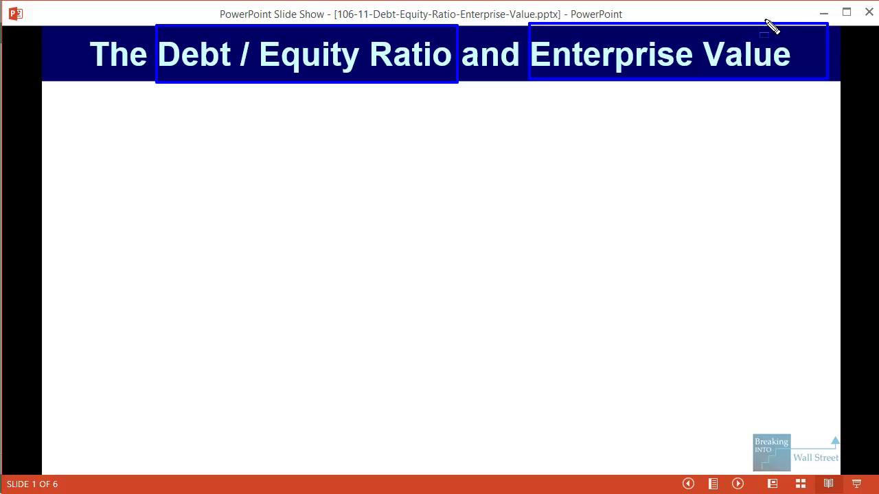
{"action": "key", "text": "e"}
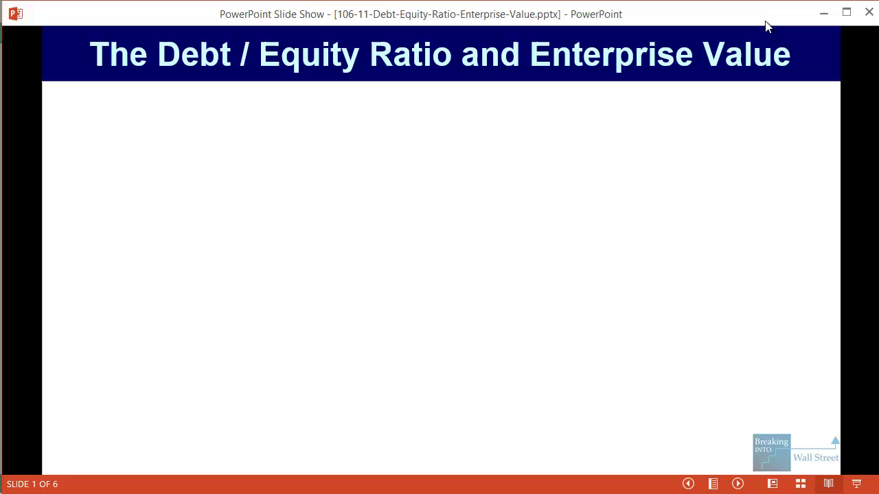
Reveal the emailed question on slide 1, box its quoted graph request and the straight-line sentence in turn, and clear the boxes.
{"action": "key", "text": "Right"}
{"action": "key", "text": "Right"}
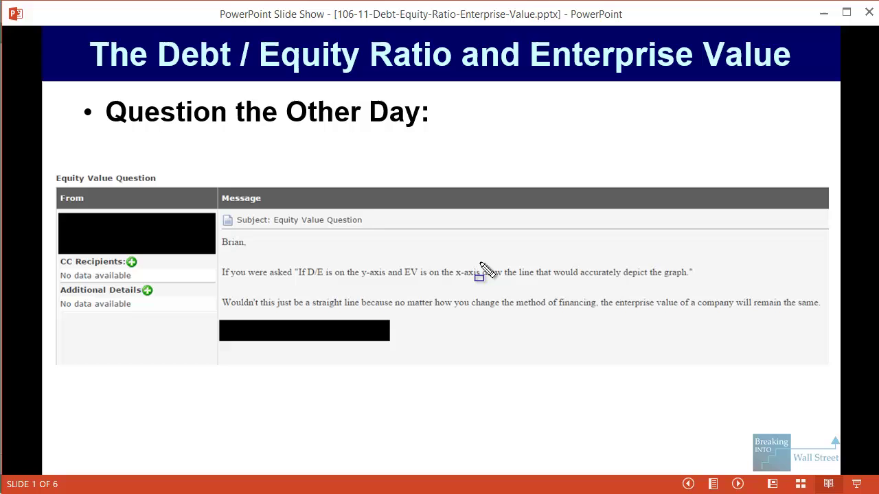
{"action": "mouse_move", "coordinate": [480, 262]}
{"action": "left_mouse_down"}
{"action": "mouse_move", "coordinate": [630, 286]}
{"action": "mouse_move", "coordinate": [690, 282]}
{"action": "left_mouse_up"}
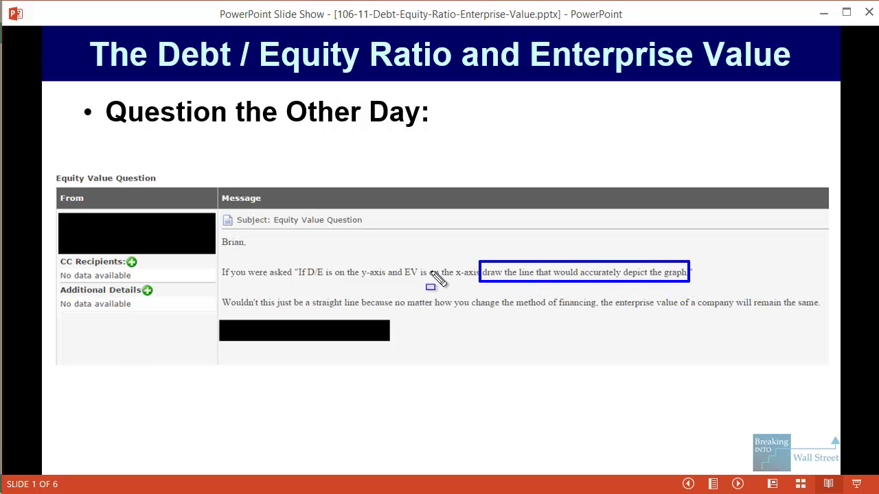
{"action": "mouse_move", "coordinate": [296, 263]}
{"action": "left_mouse_down"}
{"action": "mouse_move", "coordinate": [346, 287]}
{"action": "mouse_move", "coordinate": [480, 285]}
{"action": "left_mouse_up"}
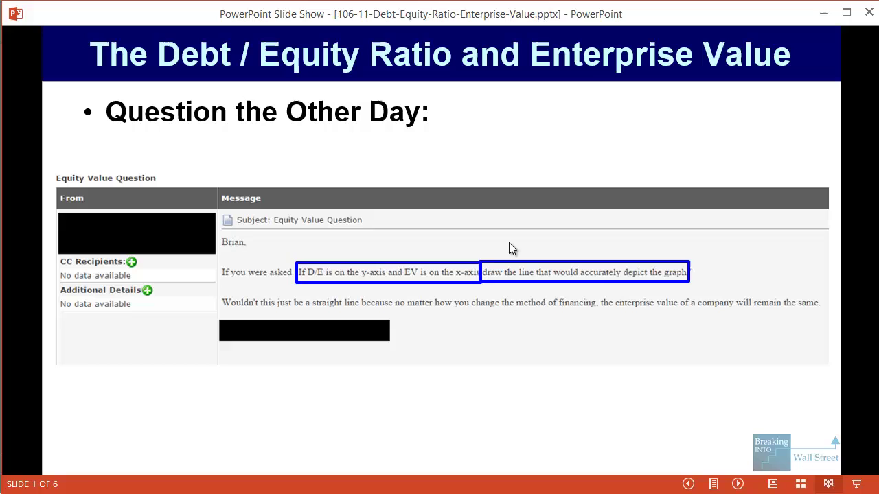
{"action": "key", "text": "e"}
{"action": "mouse_move", "coordinate": [220, 289]}
{"action": "left_mouse_down"}
{"action": "mouse_move", "coordinate": [364, 309]}
{"action": "mouse_move", "coordinate": [827, 312]}
{"action": "left_mouse_up"}
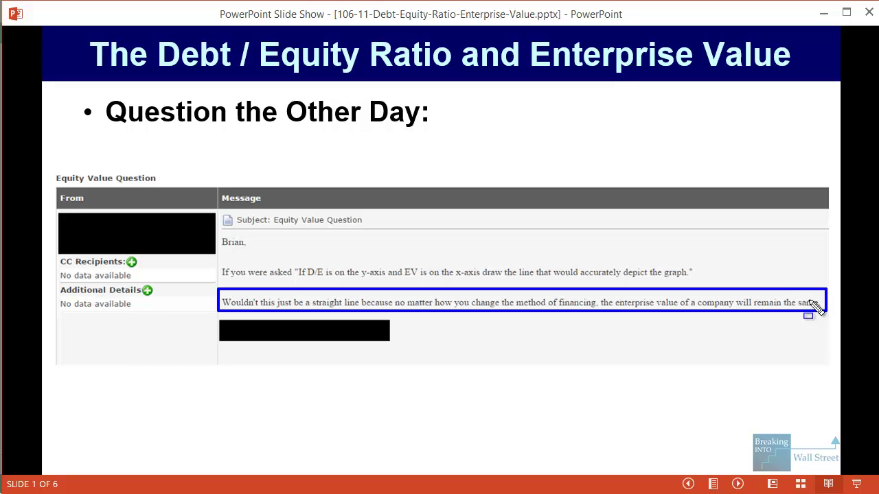
{"action": "key", "text": "Escape"}
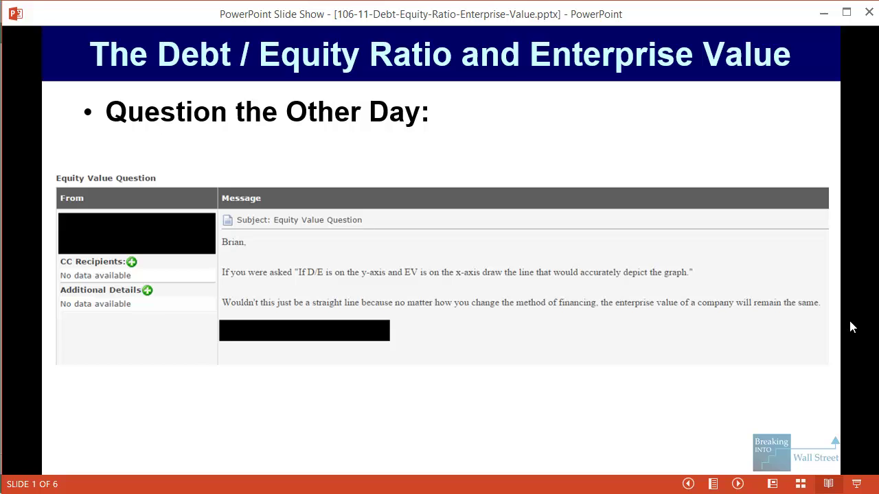
Reveal slide 2's Debt / Total Capital question, box "Debt /" and "Total Capital" in it, and clear the boxes.
{"action": "key", "text": "Right"}
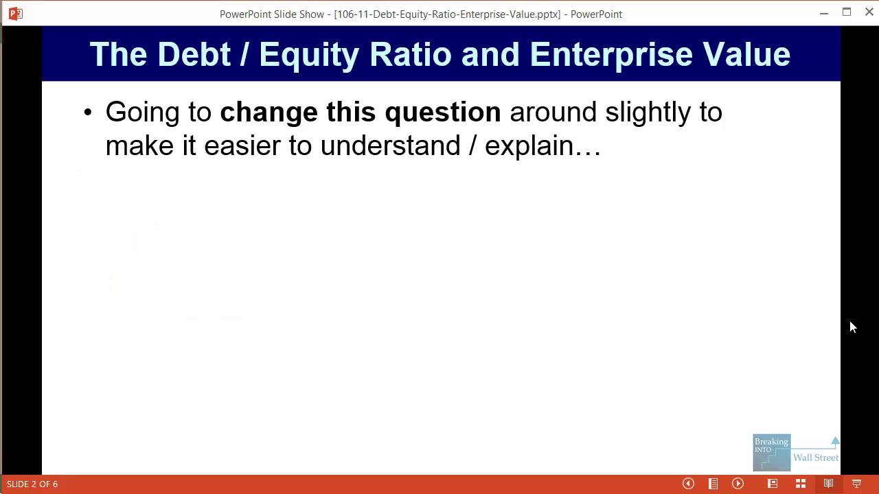
{"action": "key", "text": "Right"}
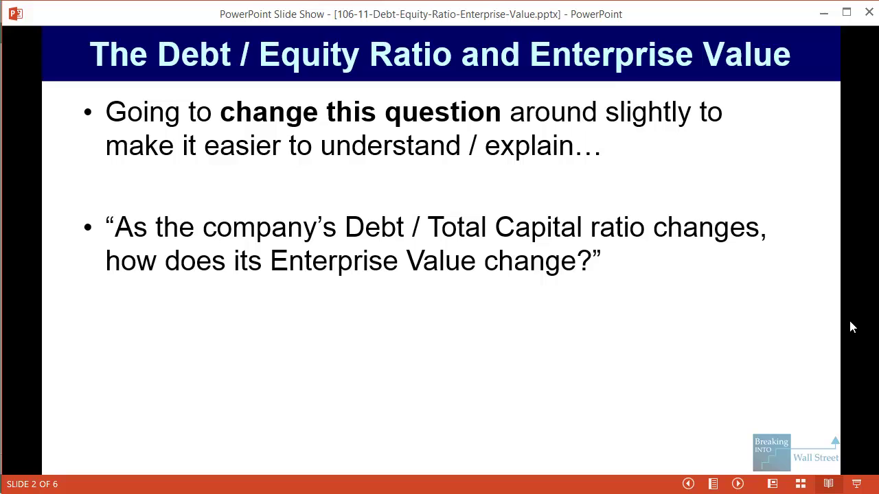
{"action": "key", "text": "ctrl+p"}
{"action": "mouse_move", "coordinate": [421, 204]}
{"action": "left_mouse_down"}
{"action": "mouse_move", "coordinate": [447, 222]}
{"action": "mouse_move", "coordinate": [587, 248]}
{"action": "left_mouse_up"}
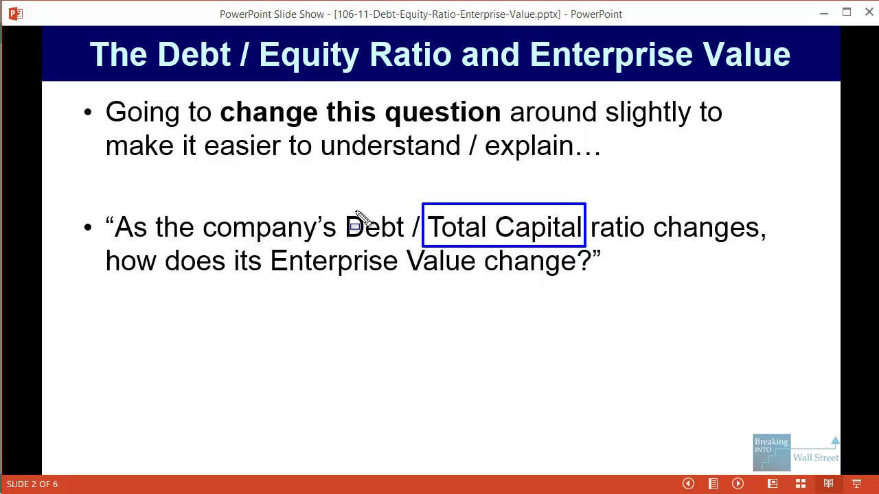
{"action": "mouse_move", "coordinate": [335, 204]}
{"action": "left_mouse_down"}
{"action": "mouse_move", "coordinate": [435, 239]}
{"action": "mouse_move", "coordinate": [335, 237]}
{"action": "left_mouse_up"}
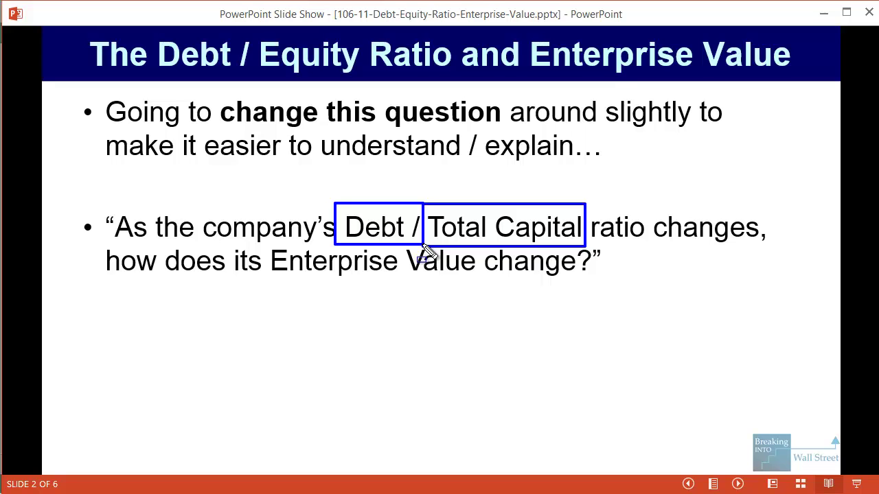
{"action": "key", "text": "e"}
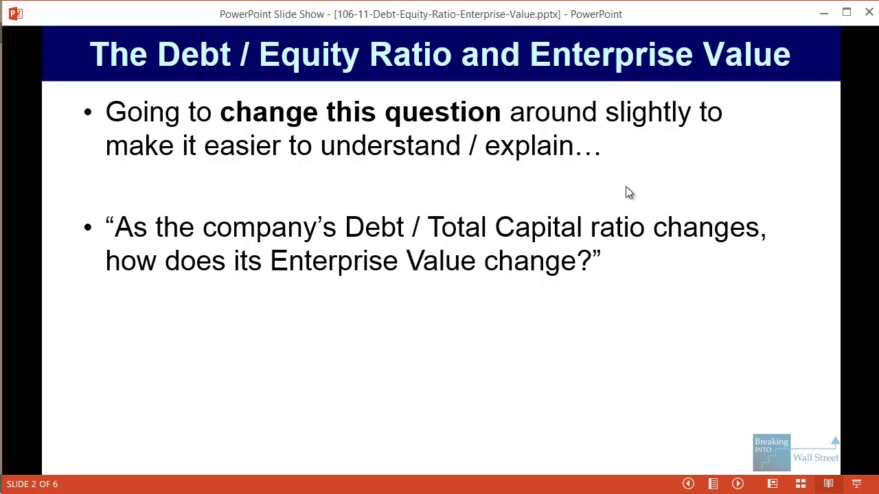
Reveal the last question on slide 2, advance to slide 3, and temporarily box "No! At least, not exactly…".
{"action": "key", "text": "Right"}
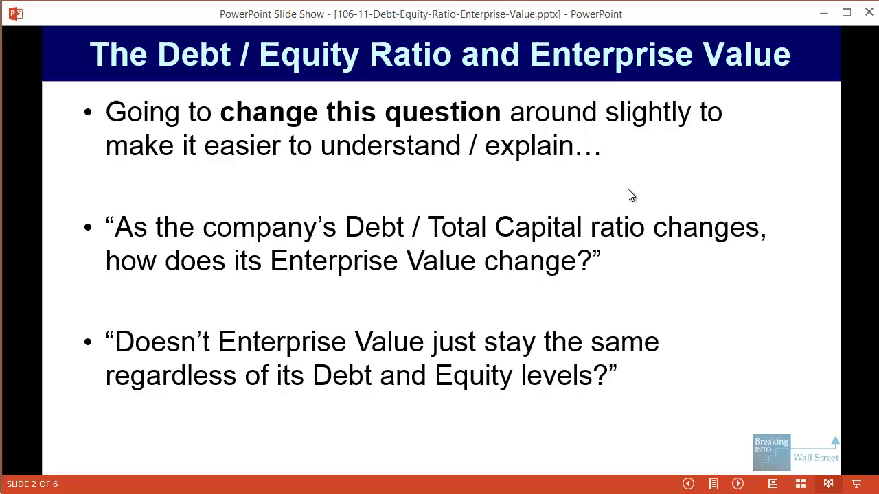
{"action": "key", "text": "Right"}
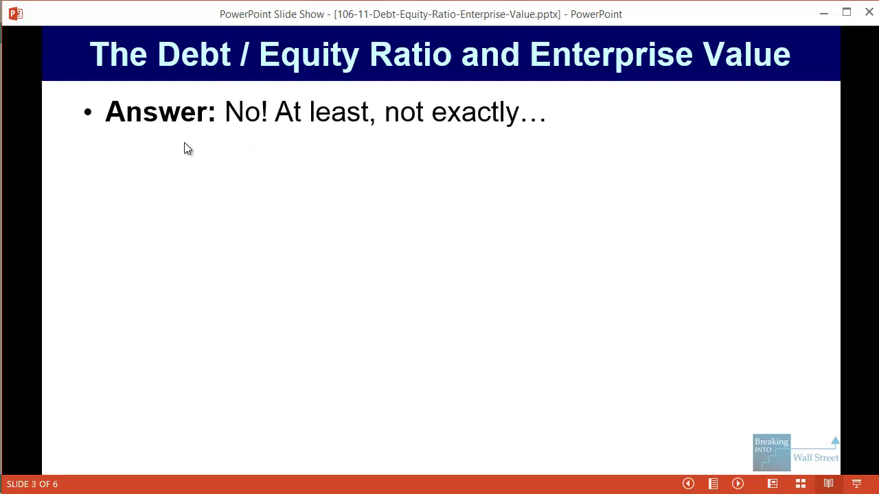
{"action": "left_click_drag", "start_coordinate": [216, 75], "coordinate": [615, 128]}
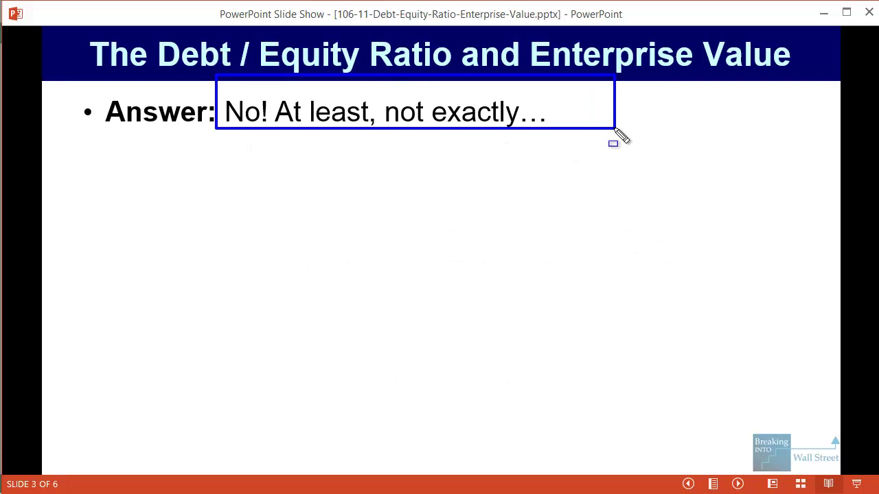
{"action": "key", "text": "Escape"}
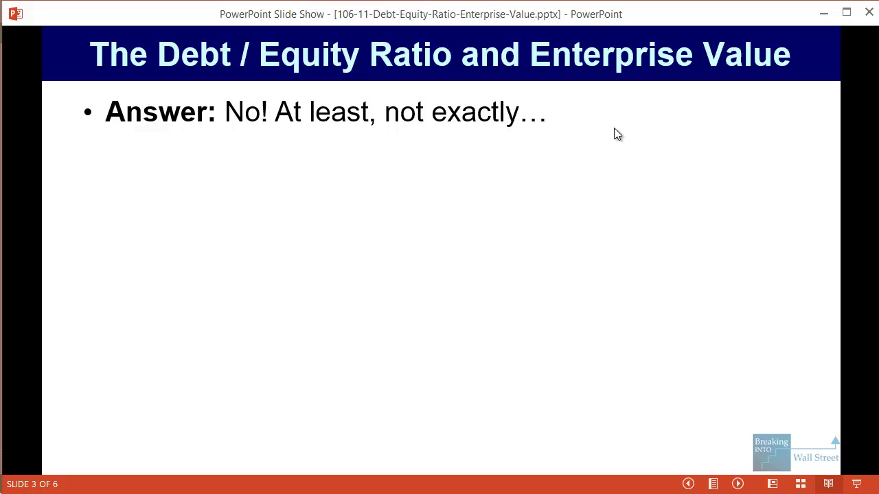
Reveal the chart on slide 3, and find the same "Is This Correct?" chart in the Excel workbook 106-11-Debt-Equity-Ratio-Enterprise-Value.xlsx.
{"action": "key", "text": "Right"}
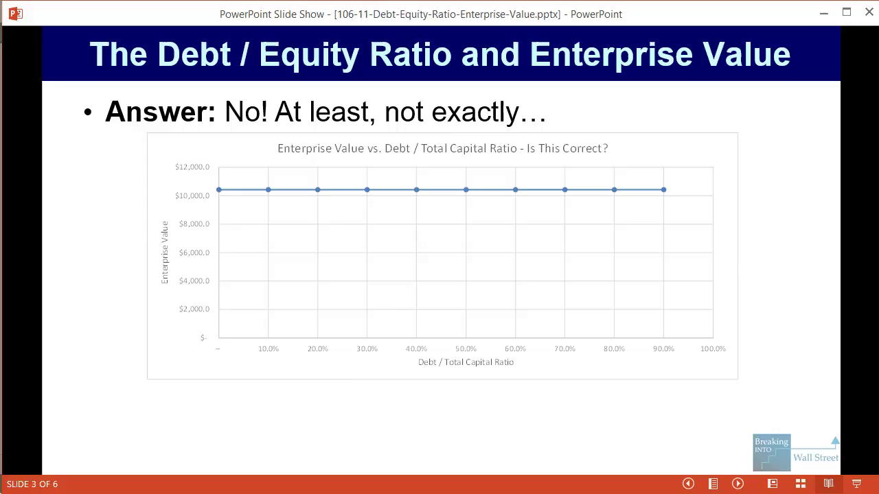
{"action": "key", "text": "alt+Tab"}
{"action": "left_click_drag", "start_coordinate": [605, 465], "coordinate": [790, 467]}
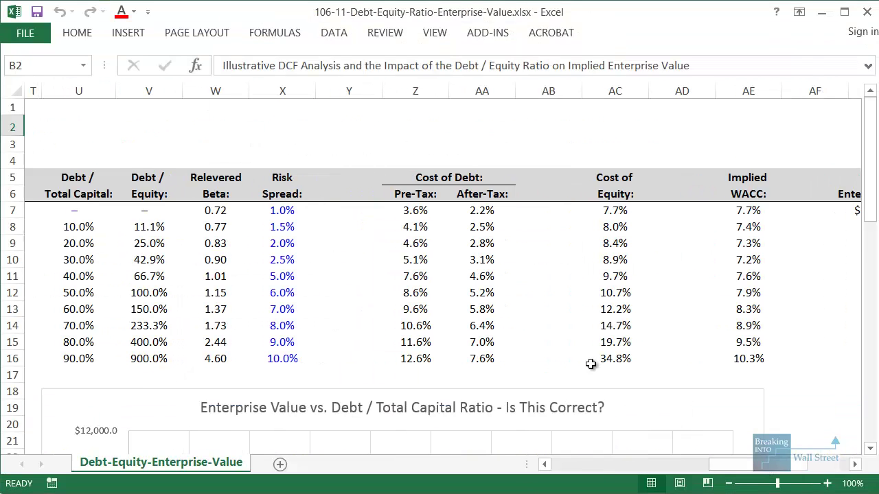
{"action": "scroll", "coordinate": [590, 361], "scroll_direction": "down", "scroll_amount": 7}
{"action": "scroll", "coordinate": [565, 348], "scroll_direction": "up", "scroll_amount": 1}
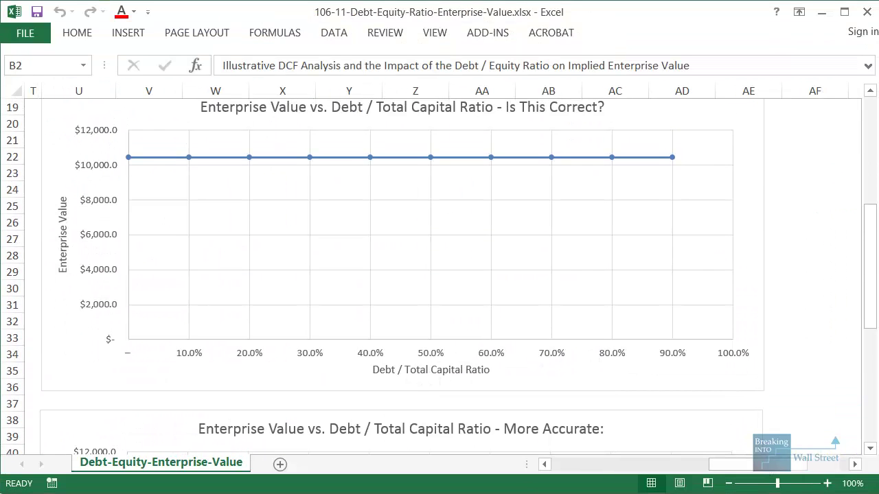
Box the chart's axis titles, the 10.0% and 90.0% labels and the flat Enterprise Value line, and clear the boxes.
{"action": "left_click_drag", "start_coordinate": [360, 357], "coordinate": [515, 387]}
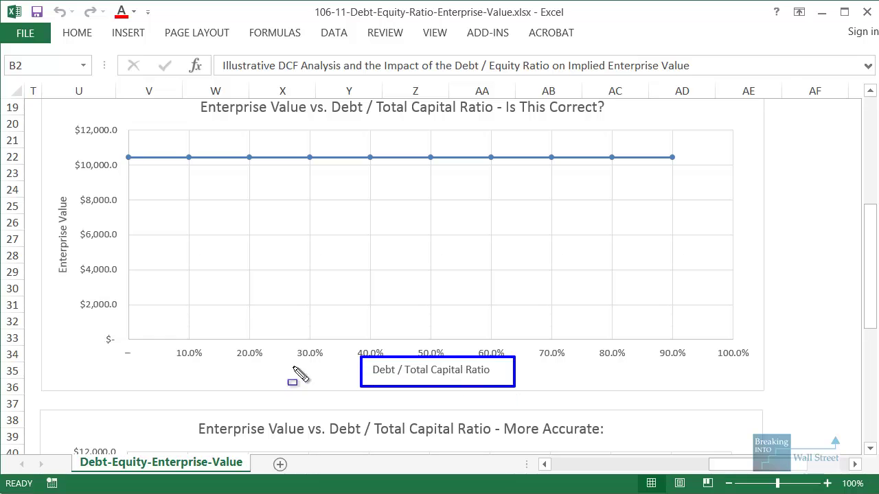
{"action": "left_click_drag", "start_coordinate": [157, 333], "coordinate": [224, 380]}
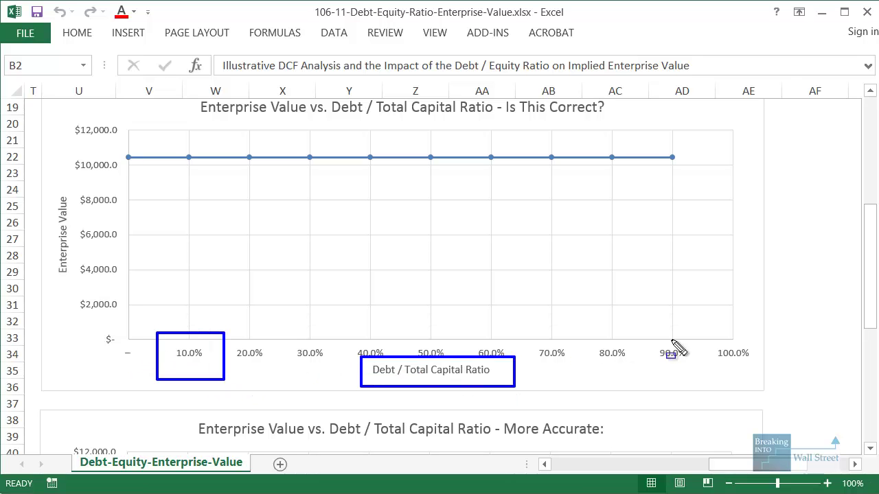
{"action": "left_click_drag", "start_coordinate": [652, 330], "coordinate": [695, 364]}
{"action": "left_click_drag", "start_coordinate": [37, 180], "coordinate": [75, 287]}
{"action": "mouse_move", "coordinate": [121, 148]}
{"action": "left_mouse_down"}
{"action": "mouse_move", "coordinate": [134, 165]}
{"action": "mouse_move", "coordinate": [288, 177]}
{"action": "mouse_move", "coordinate": [700, 175]}
{"action": "mouse_move", "coordinate": [685, 171]}
{"action": "left_mouse_up"}
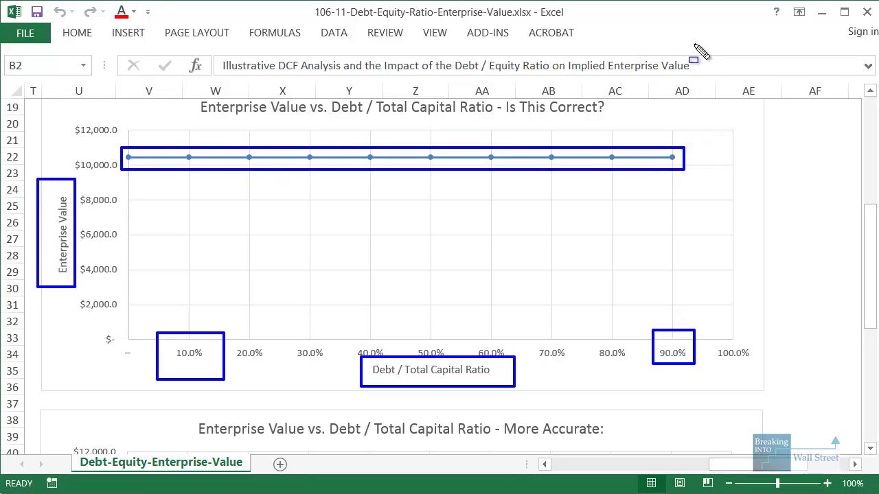
{"action": "key", "text": "Escape"}
Return to the PowerPoint slide show and reveal the "Only True If" bullet on slide 3.
{"action": "key", "text": "alt+Tab"}
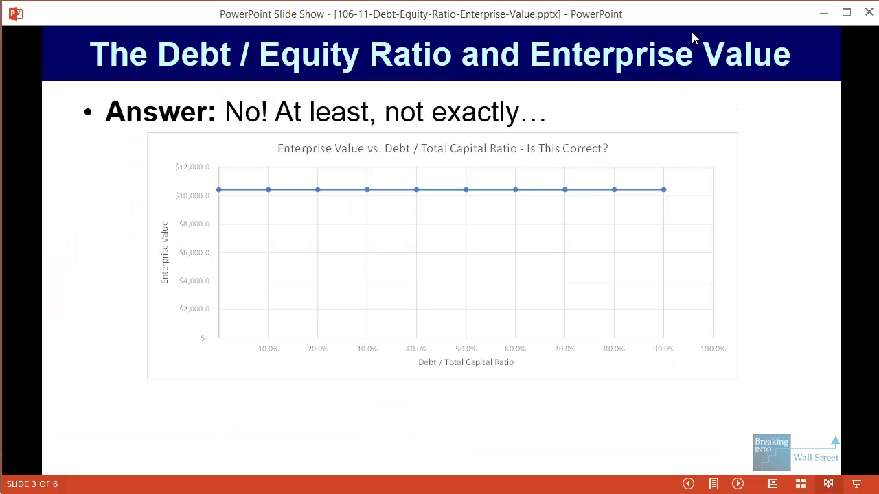
{"action": "key", "text": "Right"}
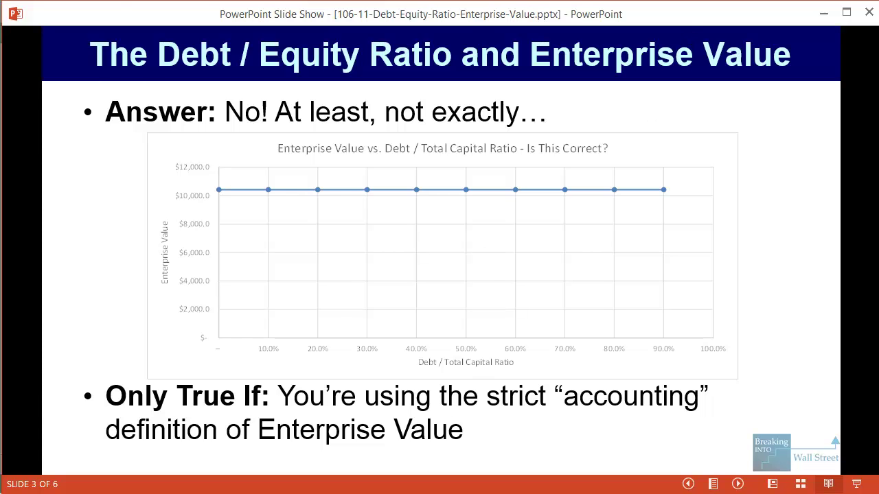
Switch to the Excel workbook 106-01-KO-Equity-Value-Enterprise-Value.xlsx and examine Enterprise Value across Coca-Cola's $10,000 share and debt scenarios.
{"action": "key", "text": "alt+Tab"}
{"action": "scroll", "coordinate": [103, 143], "scroll_direction": "down", "scroll_amount": 4}
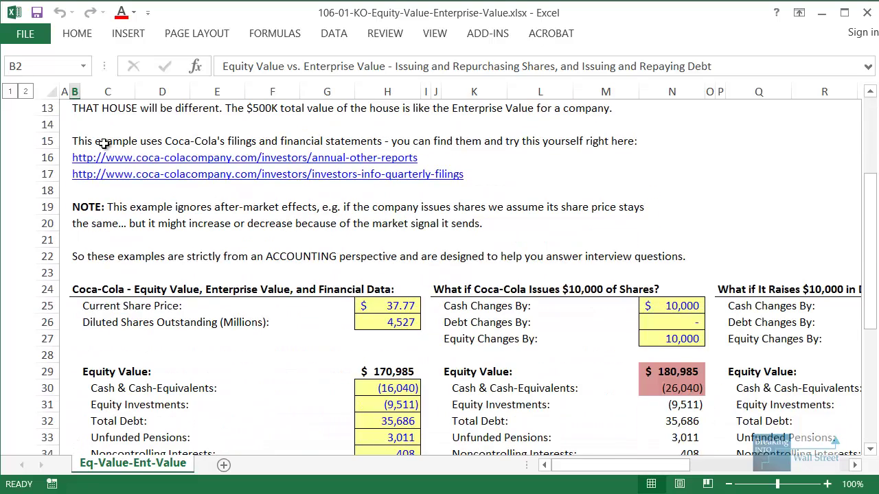
{"action": "scroll", "coordinate": [103, 142], "scroll_direction": "down", "scroll_amount": 3}
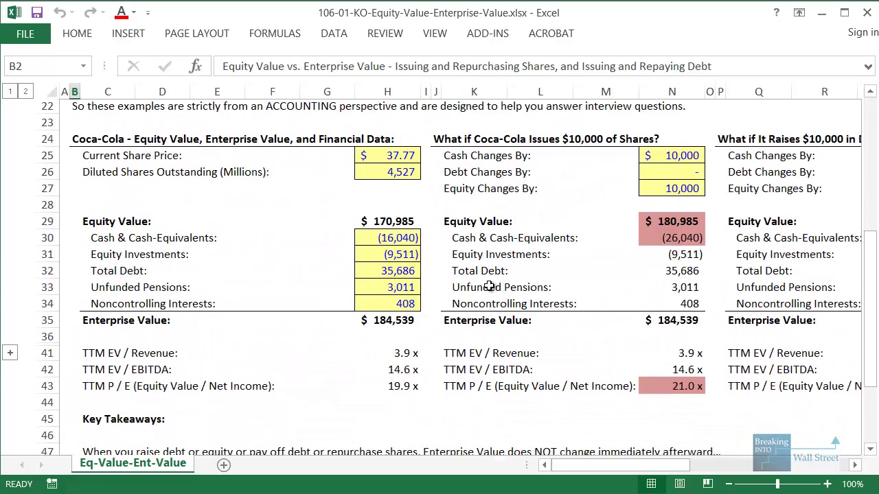
{"action": "scroll", "coordinate": [488, 286], "scroll_direction": "down", "scroll_amount": 1}
{"action": "scroll", "coordinate": [489, 285], "scroll_direction": "up", "scroll_amount": 2}
{"action": "left_click_drag", "start_coordinate": [467, 206], "coordinate": [700, 195]}
{"action": "left_click_drag", "start_coordinate": [668, 465], "coordinate": [728, 467]}
{"action": "left_click_drag", "start_coordinate": [446, 194], "coordinate": [768, 214]}
{"action": "scroll", "coordinate": [536, 330], "scroll_direction": "down", "scroll_amount": 1}
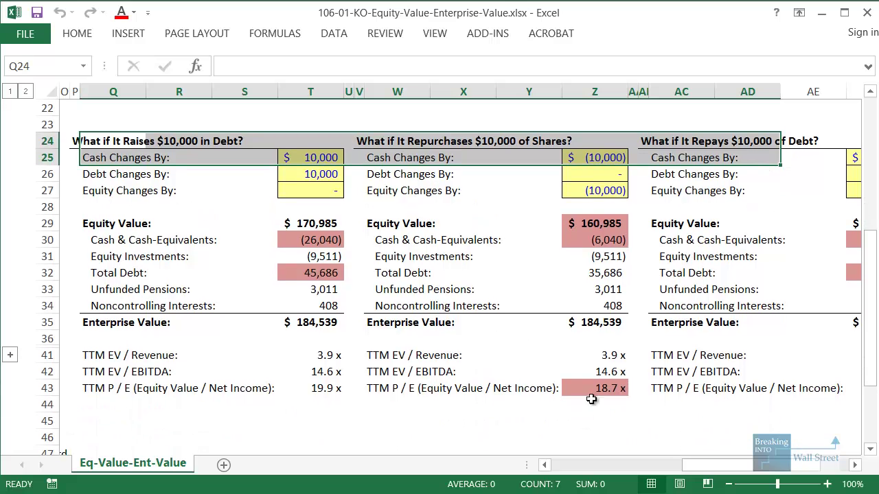
{"action": "left_click_drag", "start_coordinate": [753, 474], "coordinate": [559, 483]}
{"action": "left_click", "coordinate": [389, 323]}
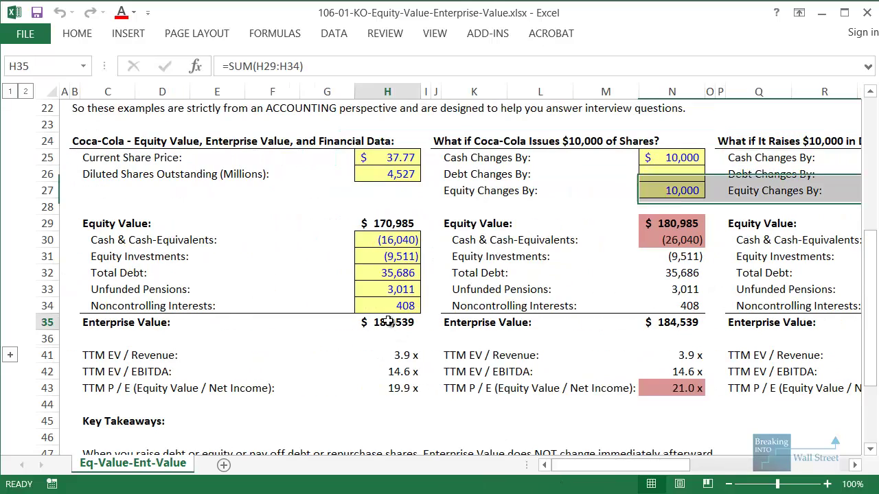
Box the NOTE about ignored after-market effects above the Coca-Cola tables, and clear the box.
{"action": "scroll", "coordinate": [388, 323], "scroll_direction": "up", "scroll_amount": 4}
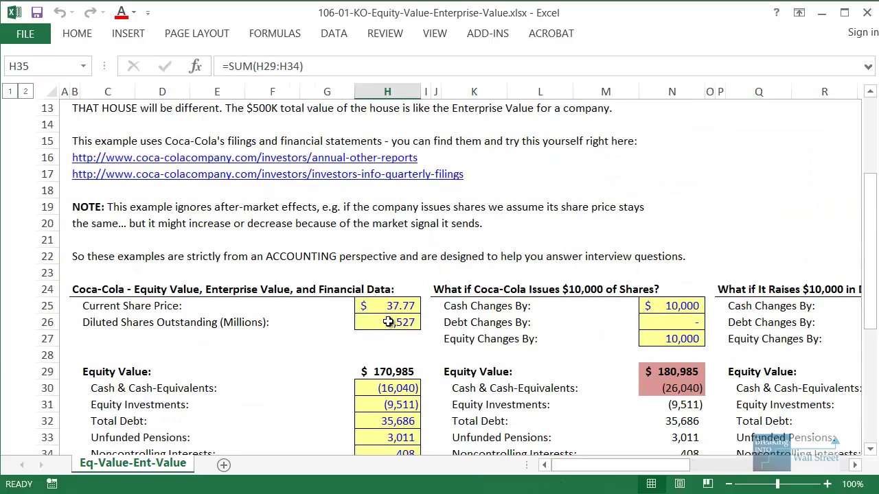
{"action": "left_click", "coordinate": [567, 235]}
{"action": "left_click", "coordinate": [718, 288]}
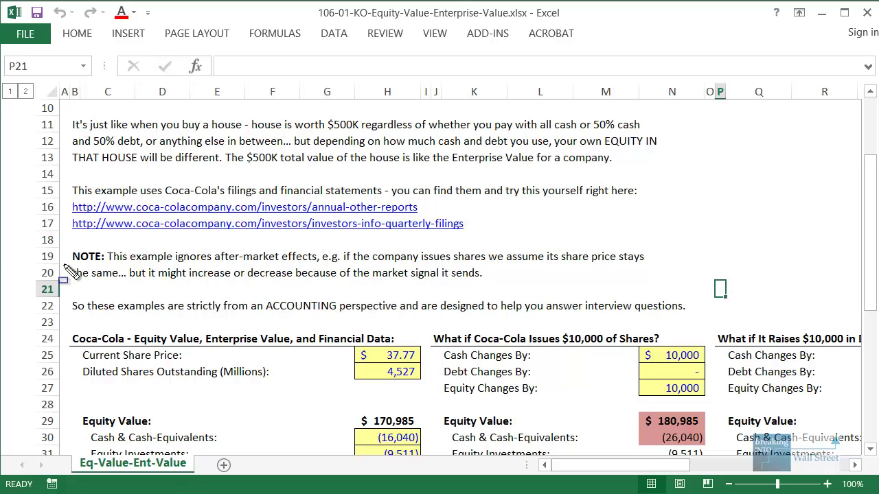
{"action": "mouse_move", "coordinate": [57, 238]}
{"action": "left_mouse_down"}
{"action": "mouse_move", "coordinate": [693, 284]}
{"action": "mouse_move", "coordinate": [680, 292]}
{"action": "mouse_move", "coordinate": [676, 283]}
{"action": "left_mouse_up"}
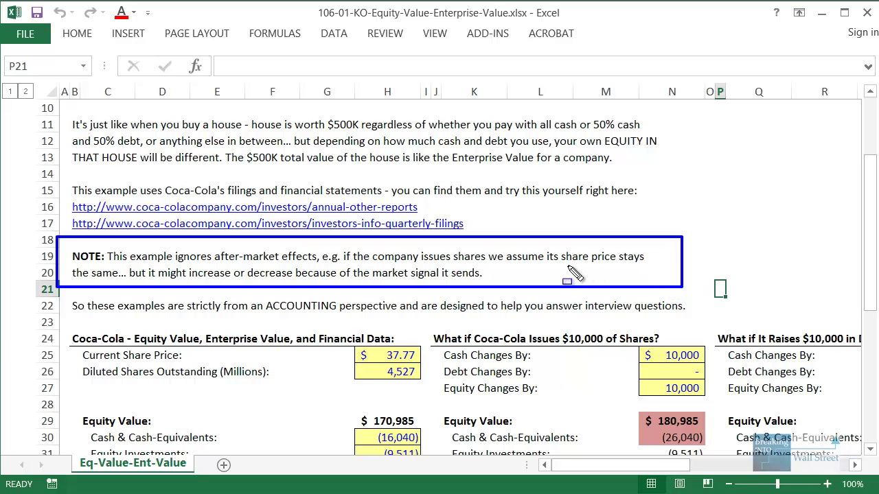
{"action": "key", "text": "Escape"}
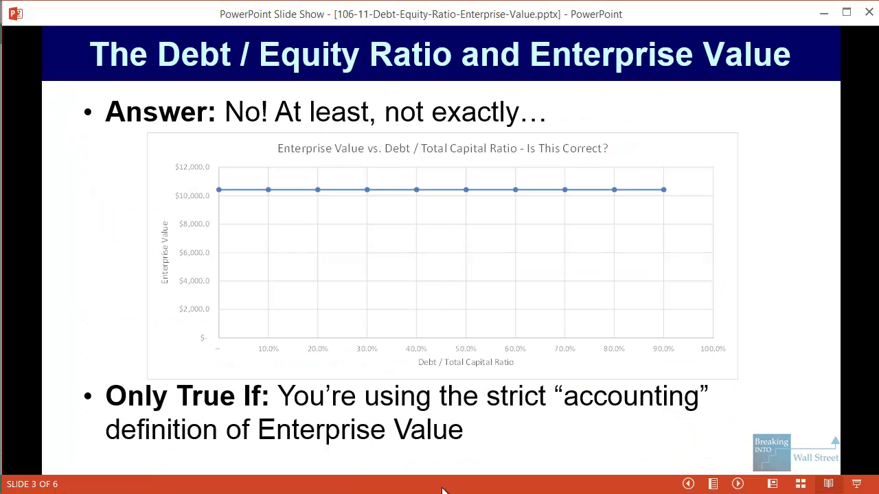
Advance the PowerPoint slide show to slide 4 and reveal its capital structure and WACC bullets.
{"action": "key", "text": "Right"}
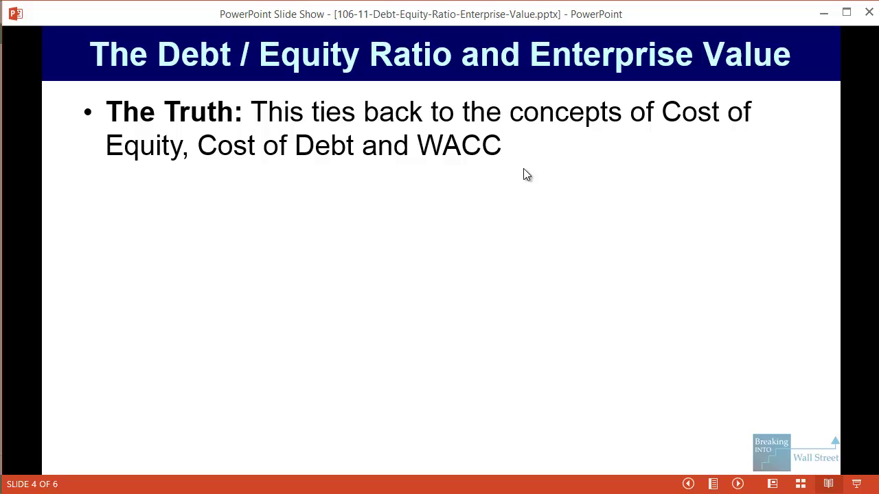
{"action": "key", "text": "Right"}
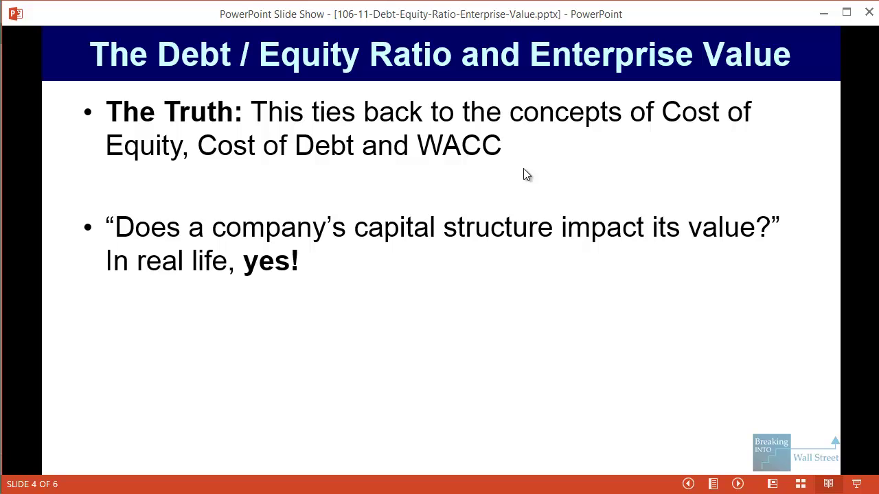
{"action": "key", "text": "Right"}
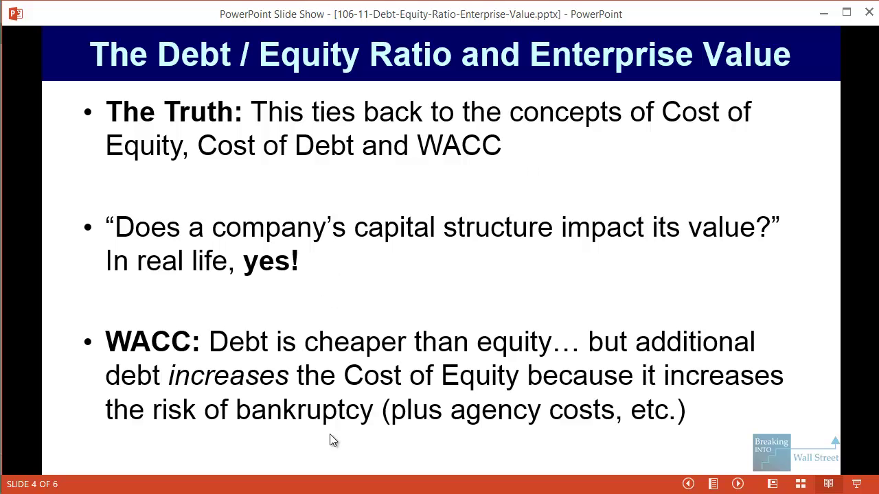
Box the cheaper debt, rising Cost of Equity and bankruptcy risk phrases in slide 4's WACC bullet, and clear the boxes.
{"action": "key", "text": "ctrl+p"}
{"action": "mouse_move", "coordinate": [205, 332]}
{"action": "left_mouse_down"}
{"action": "mouse_move", "coordinate": [428, 363]}
{"action": "mouse_move", "coordinate": [559, 373]}
{"action": "mouse_move", "coordinate": [584, 365]}
{"action": "left_mouse_up"}
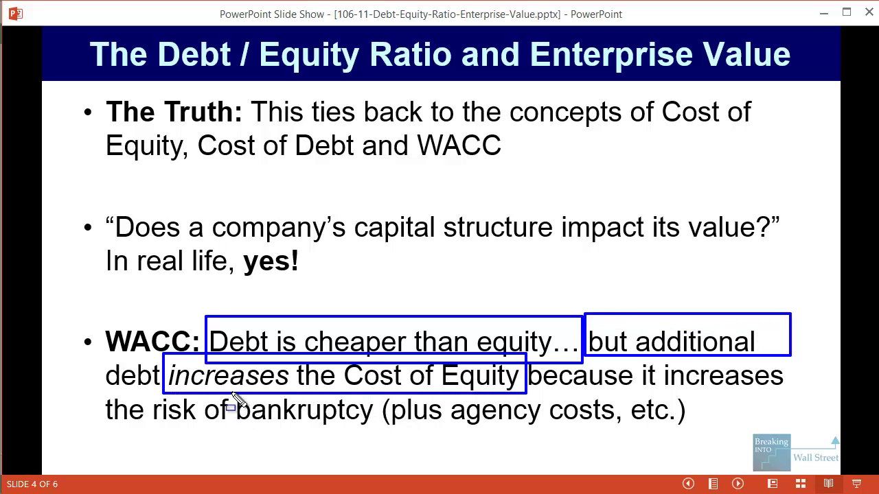
{"action": "left_click_drag", "start_coordinate": [231, 391], "coordinate": [692, 428]}
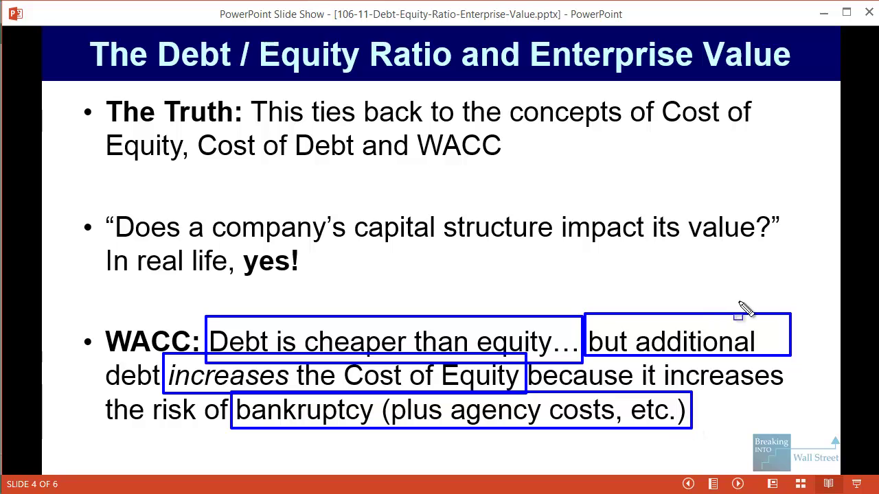
{"action": "key", "text": "Escape"}
Advance to slide 5, box the higher debt and Cost of Debt comparison phrases in the Cost of Equity bullet, and clear the boxes.
{"action": "key", "text": "Right"}
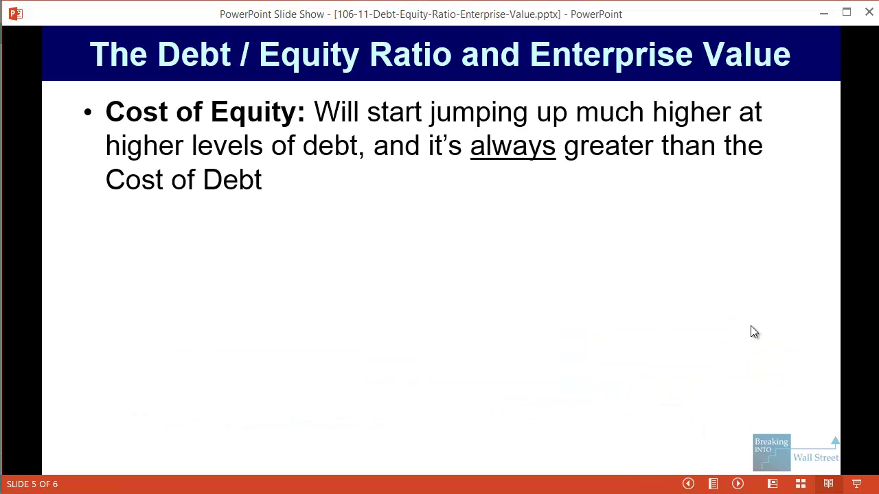
{"action": "key", "text": "ctrl+p"}
{"action": "left_click_drag", "start_coordinate": [95, 125], "coordinate": [374, 162]}
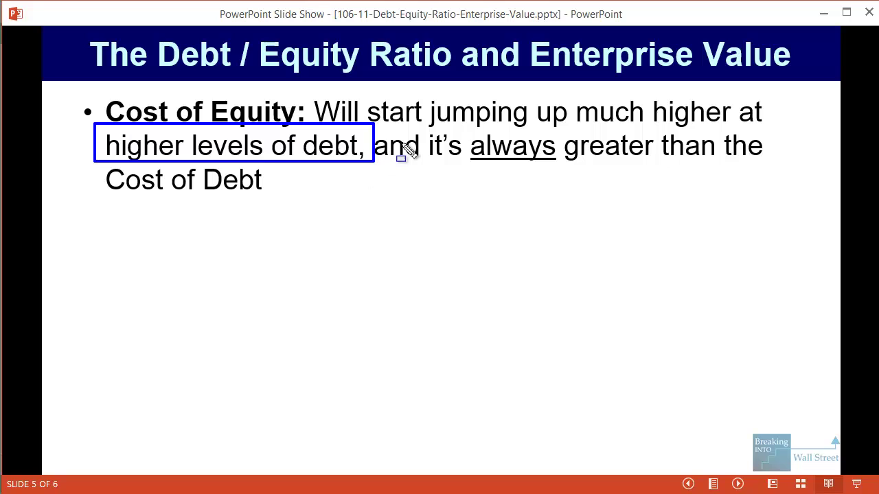
{"action": "mouse_move", "coordinate": [409, 148]}
{"action": "left_mouse_down"}
{"action": "mouse_move", "coordinate": [412, 122]}
{"action": "mouse_move", "coordinate": [751, 145]}
{"action": "mouse_move", "coordinate": [410, 170]}
{"action": "left_mouse_up"}
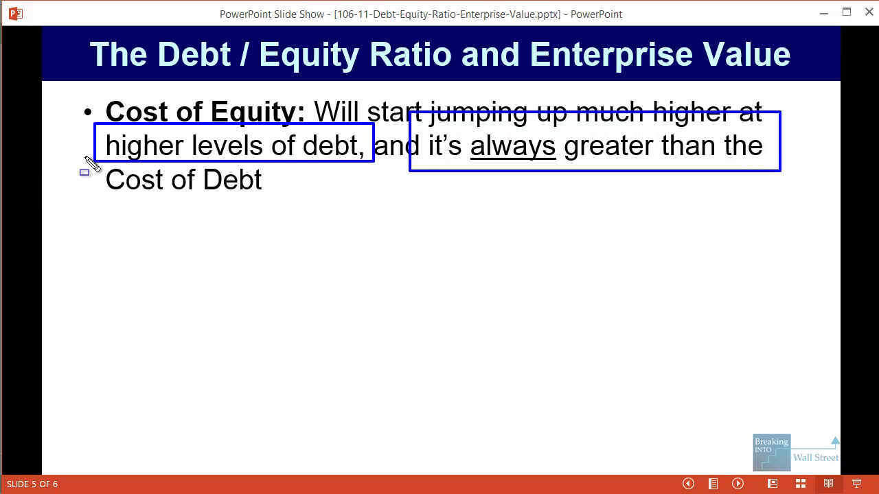
{"action": "left_click_drag", "start_coordinate": [86, 159], "coordinate": [321, 197]}
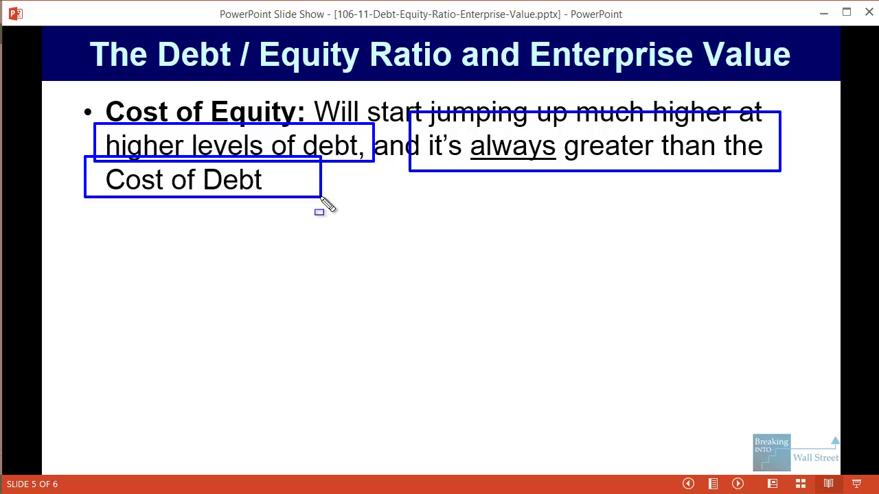
{"action": "key", "text": "Escape"}
{"action": "key", "text": "e"}
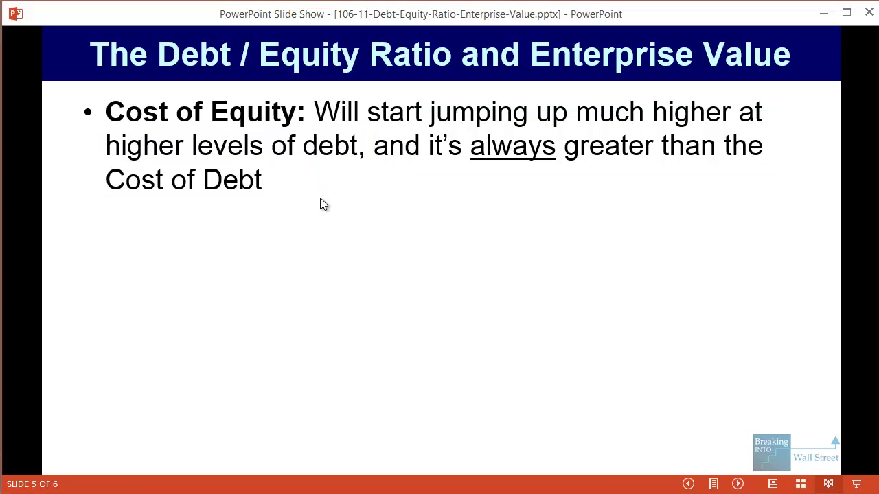
Reveal the WACC and DCF bullets on slide 5 and box the DCF bullet's phrases about implied Enterprise Value rising and then falling.
{"action": "key", "text": "Right"}
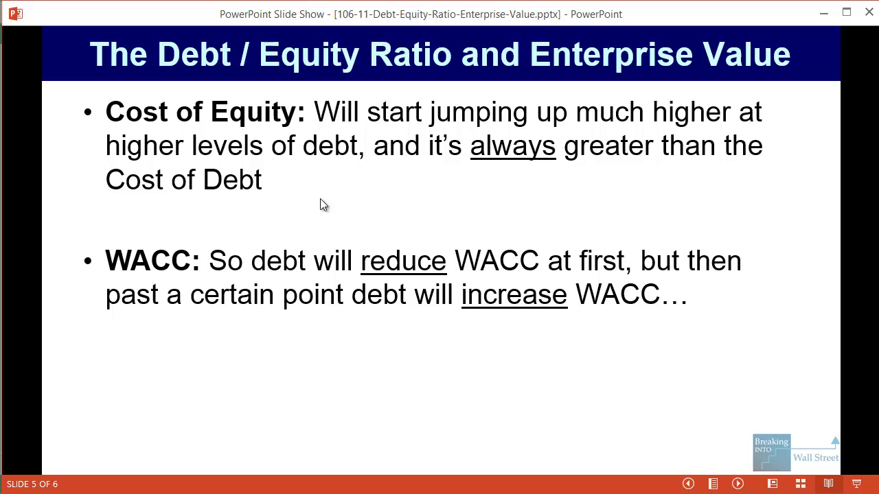
{"action": "key", "text": "Right"}
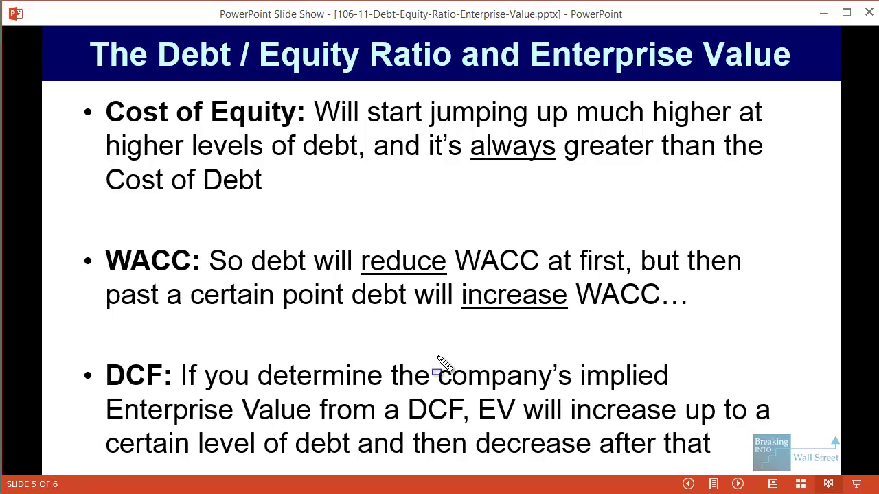
{"action": "left_click_drag", "start_coordinate": [437, 355], "coordinate": [685, 388]}
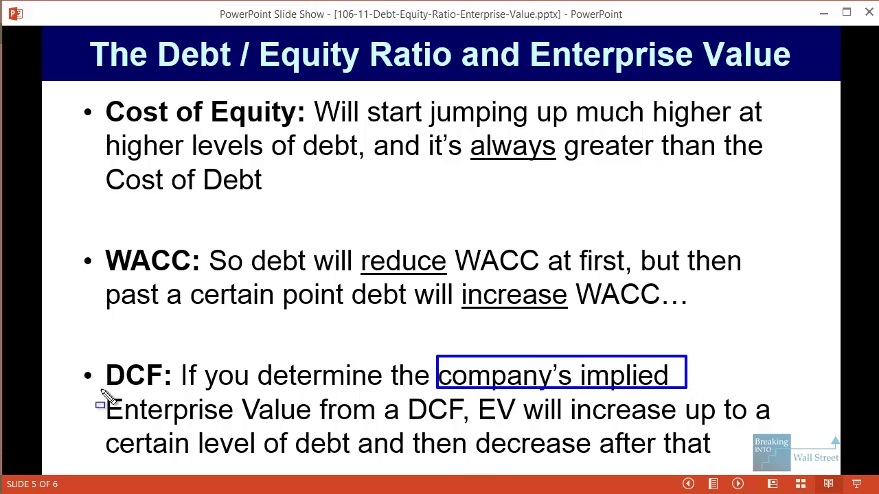
{"action": "mouse_move", "coordinate": [102, 390]}
{"action": "left_mouse_down"}
{"action": "mouse_move", "coordinate": [530, 446]}
{"action": "mouse_move", "coordinate": [470, 427]}
{"action": "left_mouse_up"}
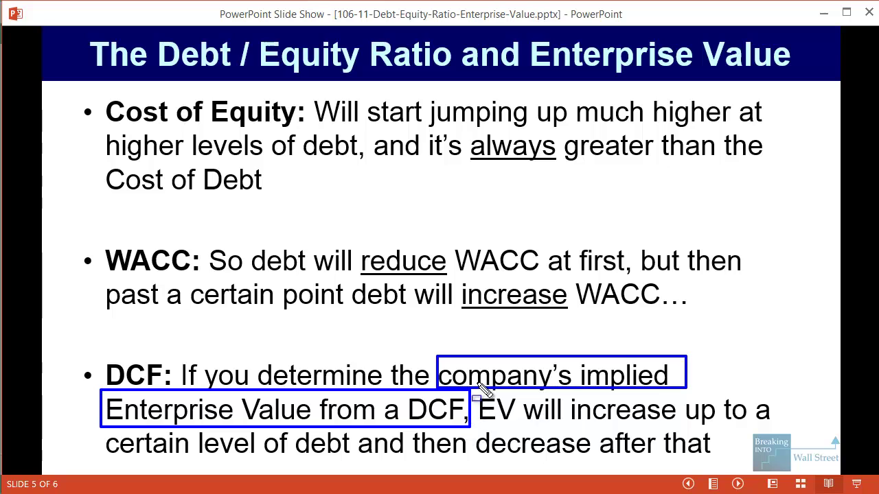
{"action": "left_click_drag", "start_coordinate": [474, 386], "coordinate": [793, 424]}
{"action": "left_click_drag", "start_coordinate": [101, 432], "coordinate": [743, 457]}
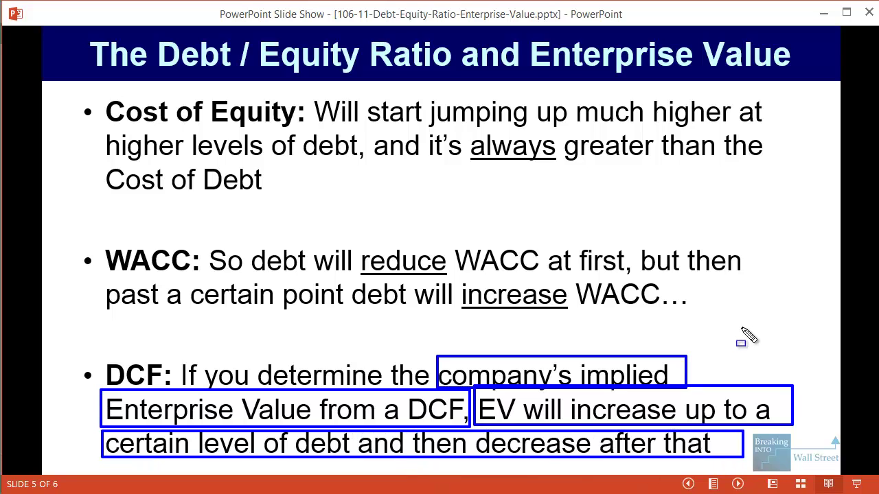
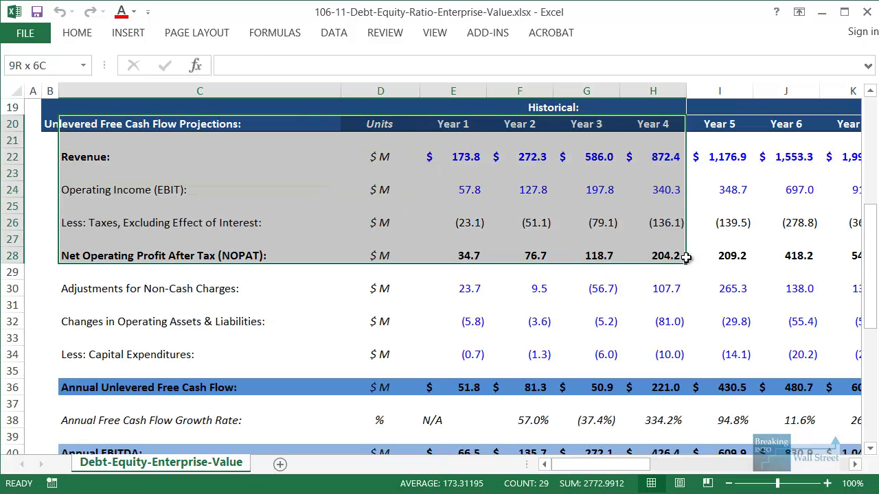
In the Excel workbook 106-11-Debt-Equity-Ratio-Enterprise-Value.xlsx, examine the historical and projected Unlevered Free Cash Flow figures through Year 14.
{"action": "left_click", "coordinate": [547, 311]}
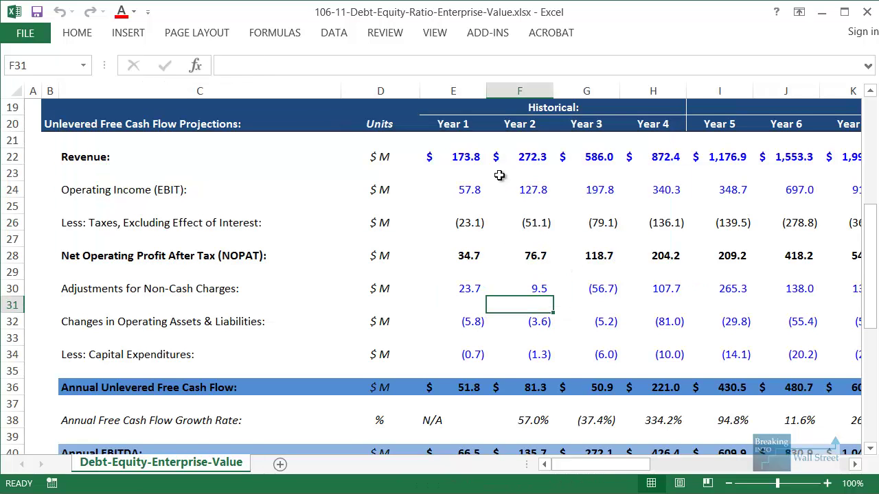
{"action": "left_click_drag", "start_coordinate": [468, 158], "coordinate": [807, 390]}
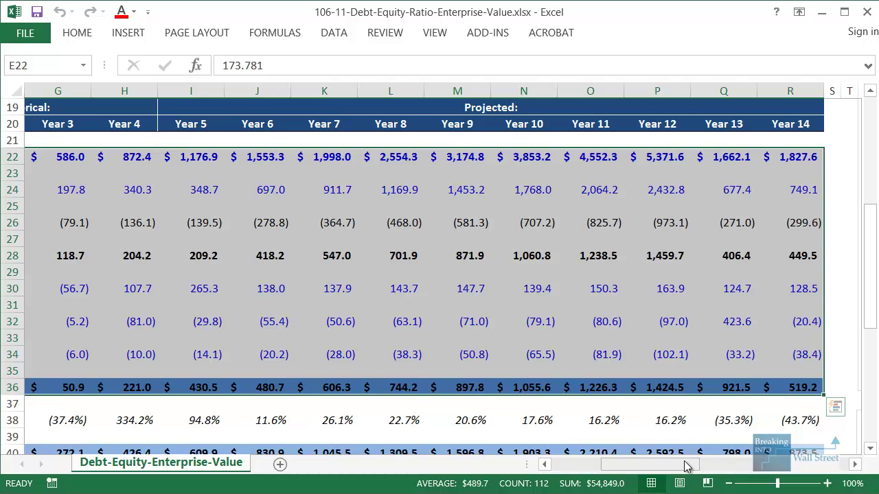
{"action": "left_click_drag", "start_coordinate": [685, 466], "coordinate": [656, 467]}
Examine the DCF tax rate, risk-free rate and equity risk premium assumptions, plus the options for the Targeted Debt / Total Capital Ratio.
{"action": "scroll", "coordinate": [616, 417], "scroll_direction": "up", "scroll_amount": 4}
{"action": "scroll", "coordinate": [616, 416], "scroll_direction": "up", "scroll_amount": 1}
{"action": "left_click", "coordinate": [322, 209]}
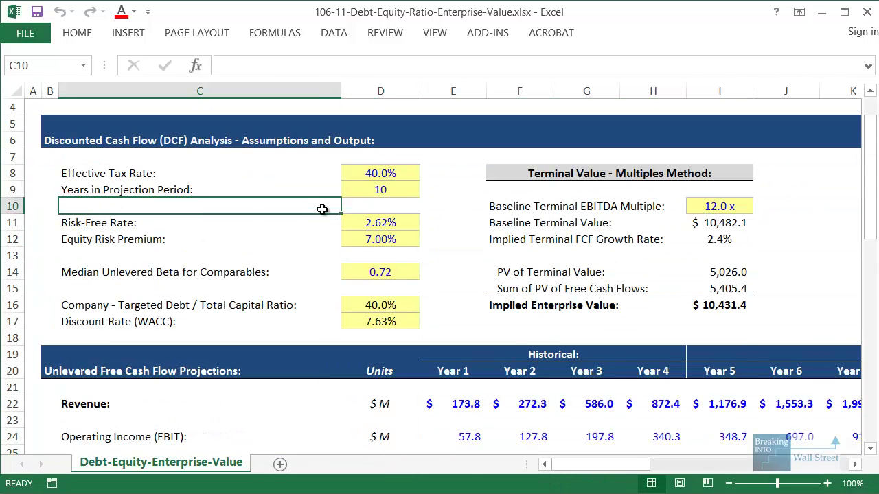
{"action": "left_click", "coordinate": [384, 225]}
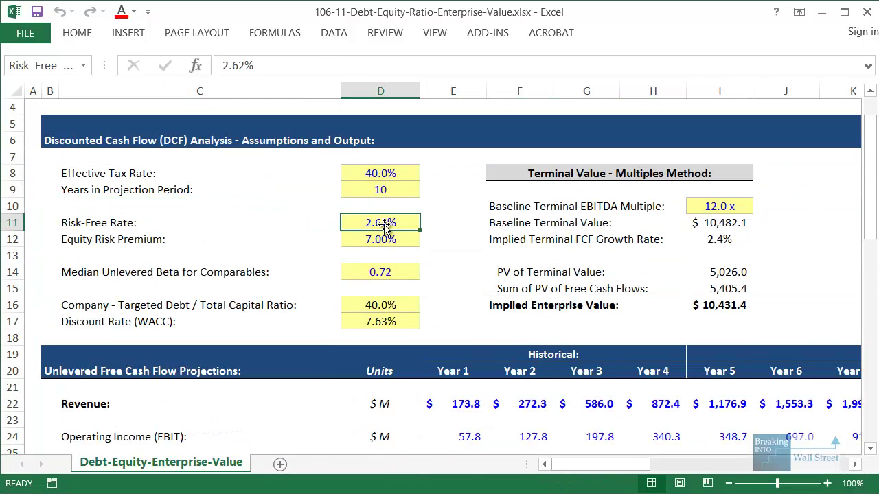
{"action": "left_click", "coordinate": [389, 176]}
{"action": "left_click_drag", "start_coordinate": [381, 221], "coordinate": [382, 249]}
{"action": "scroll", "coordinate": [387, 282], "scroll_direction": "down", "scroll_amount": 1}
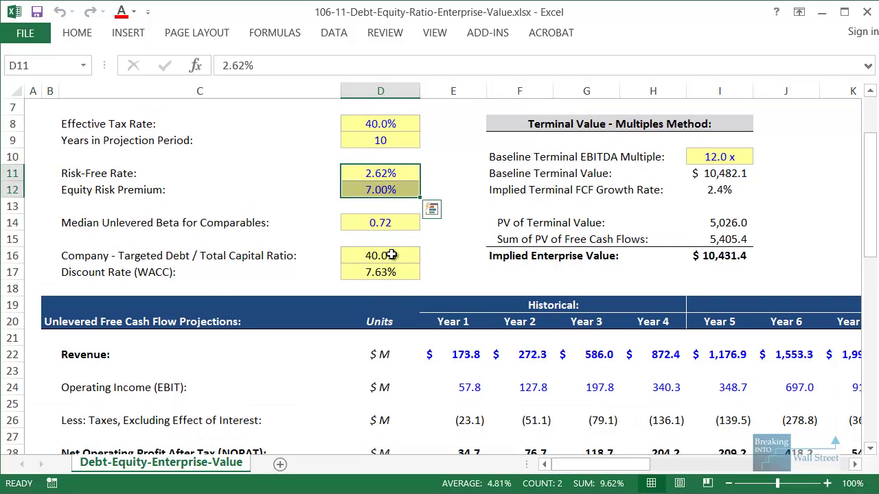
{"action": "left_click", "coordinate": [391, 253]}
{"action": "left_click", "coordinate": [427, 259]}
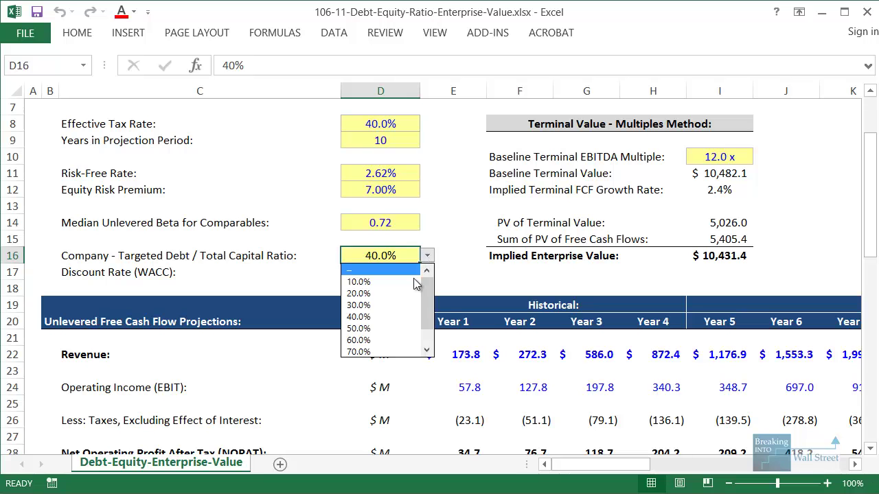
{"action": "left_click", "coordinate": [445, 268]}
Examine the sensitivity table of relevered beta, risk spread, Cost of Debt, Cost of Equity, WACC and Implied Enterprise Value.
{"action": "left_click_drag", "start_coordinate": [600, 464], "coordinate": [745, 464]}
{"action": "scroll", "coordinate": [298, 314], "scroll_direction": "up", "scroll_amount": 2}
{"action": "left_click_drag", "start_coordinate": [108, 178], "coordinate": [103, 357]}
{"action": "left_click_drag", "start_coordinate": [176, 169], "coordinate": [777, 353]}
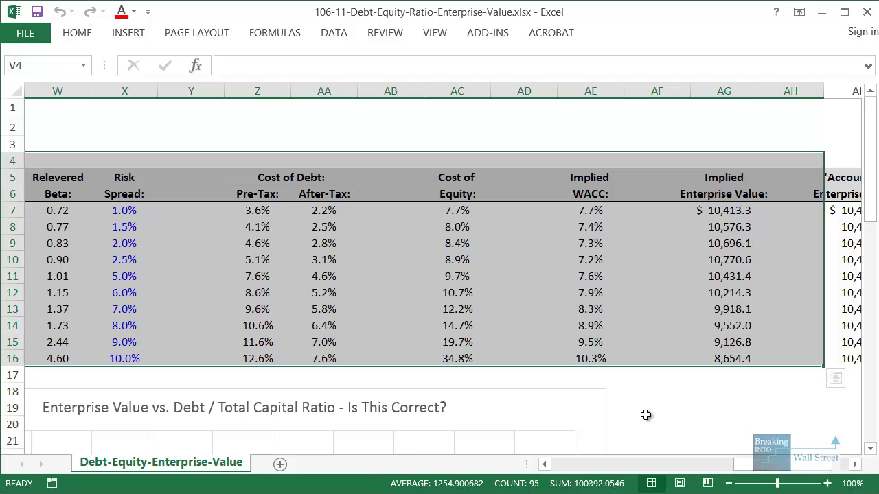
Return to the DCF output and inspect the Baseline Terminal Value and PV of Terminal Value formulas, boxing the Discount Rate (WACC) row.
{"action": "left_click_drag", "start_coordinate": [769, 474], "coordinate": [597, 476]}
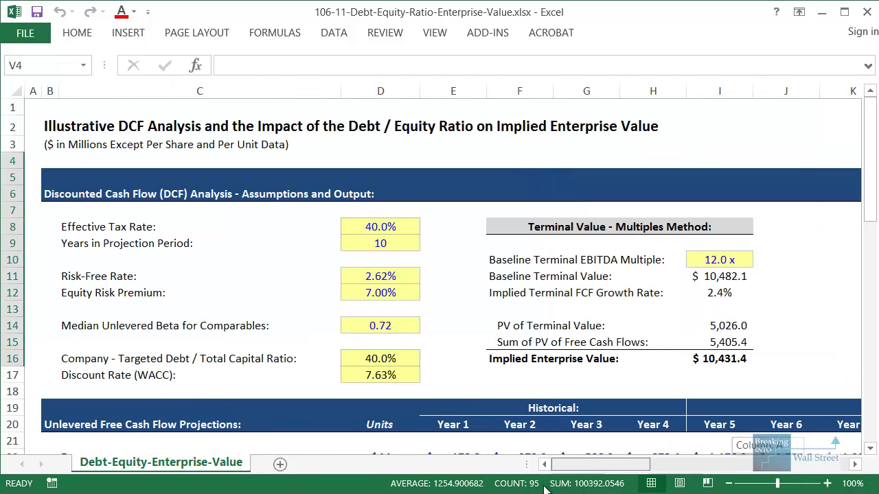
{"action": "left_click", "coordinate": [468, 312]}
{"action": "scroll", "coordinate": [467, 309], "scroll_direction": "down", "scroll_amount": 1}
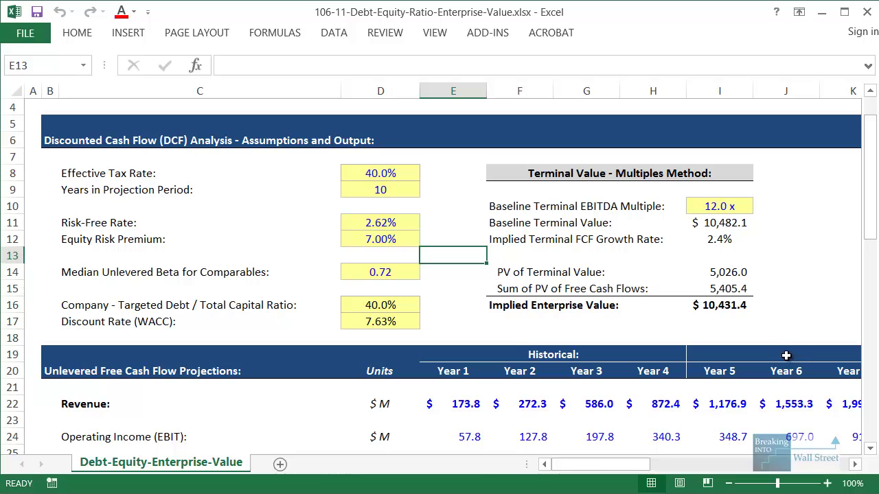
{"action": "left_click", "coordinate": [776, 337]}
{"action": "left_click", "coordinate": [729, 222]}
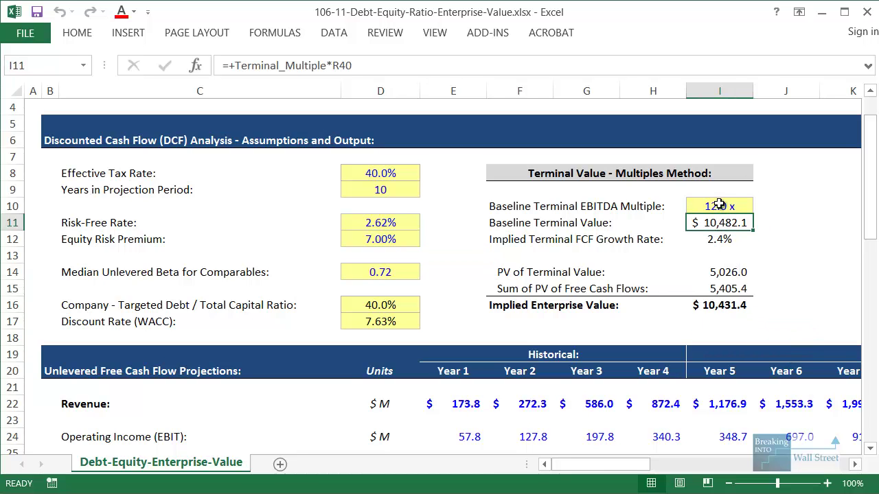
{"action": "left_click", "coordinate": [719, 204]}
{"action": "left_click", "coordinate": [721, 226]}
{"action": "left_click", "coordinate": [725, 272]}
{"action": "key", "text": "F2"}
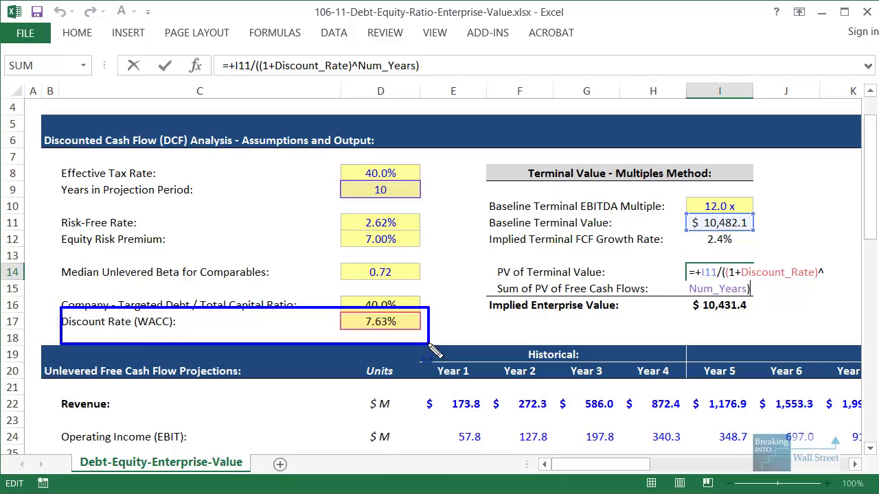
{"action": "key", "text": "Escape"}
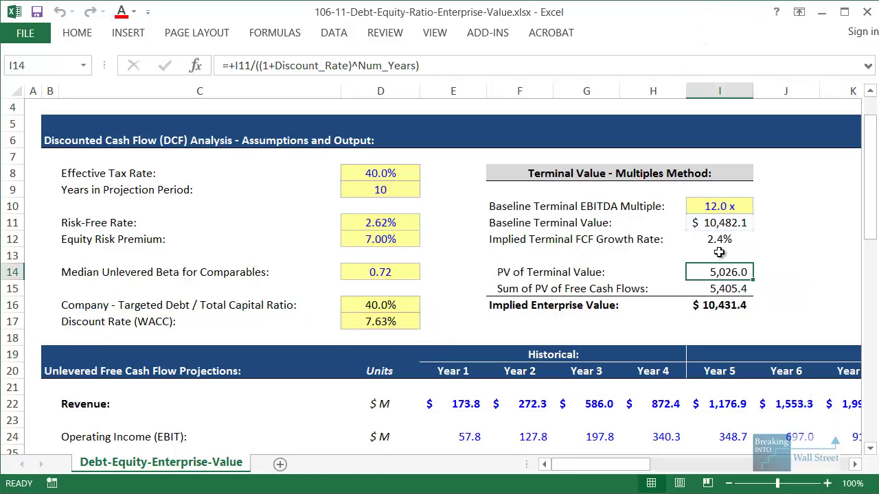
{"action": "key", "text": "F2"}
Inspect the Sum of PV of Free Cash Flows formula and trace its NPV range across the projected unlevered free cash flows.
{"action": "left_click", "coordinate": [722, 287]}
{"action": "key", "text": "F2"}
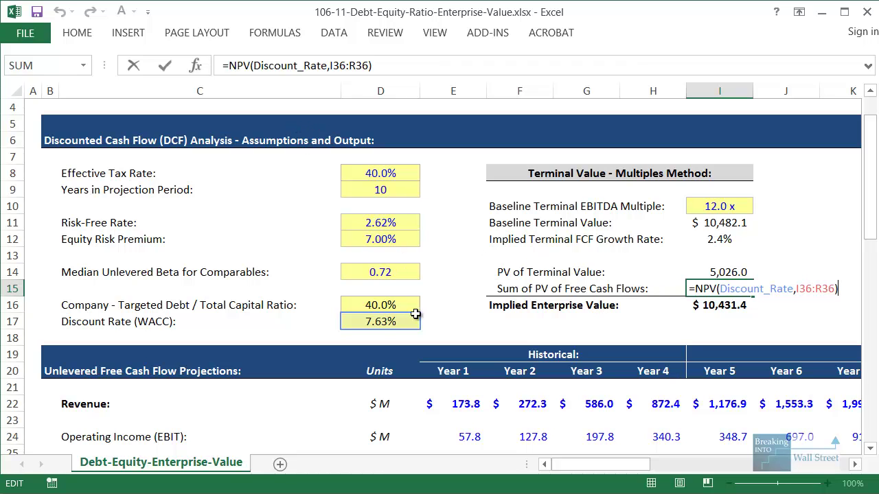
{"action": "scroll", "coordinate": [445, 343], "scroll_direction": "down", "scroll_amount": 6}
{"action": "left_click_drag", "start_coordinate": [604, 465], "coordinate": [658, 466]}
{"action": "scroll", "coordinate": [412, 378], "scroll_direction": "up", "scroll_amount": 2}
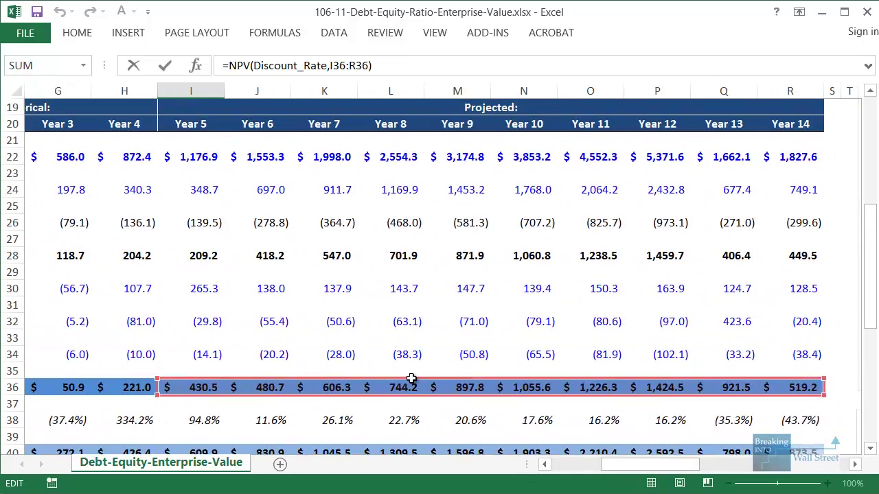
{"action": "scroll", "coordinate": [270, 327], "scroll_direction": "up", "scroll_amount": 4}
{"action": "left_click_drag", "start_coordinate": [291, 324], "coordinate": [295, 350]}
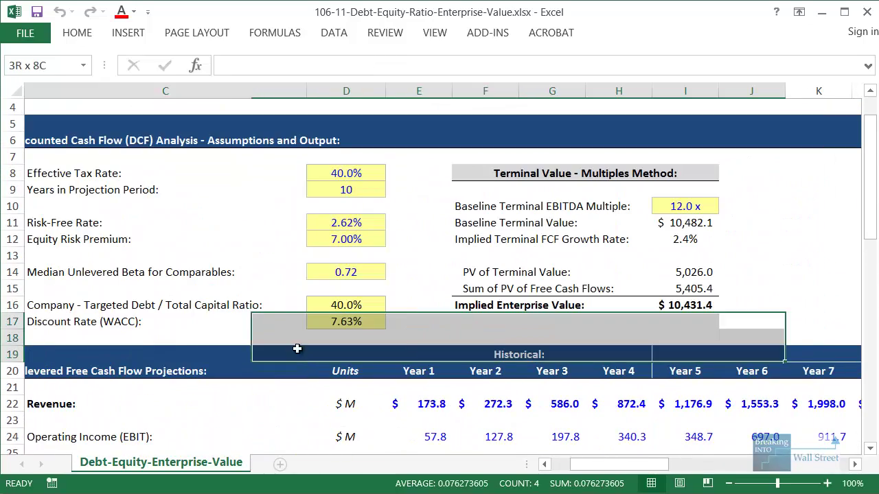
Inspect the Implied Enterprise Value formula under the Multiples Method without changing it.
{"action": "left_click", "coordinate": [699, 305]}
{"action": "key", "text": "F2"}
{"action": "key", "text": "Escape"}
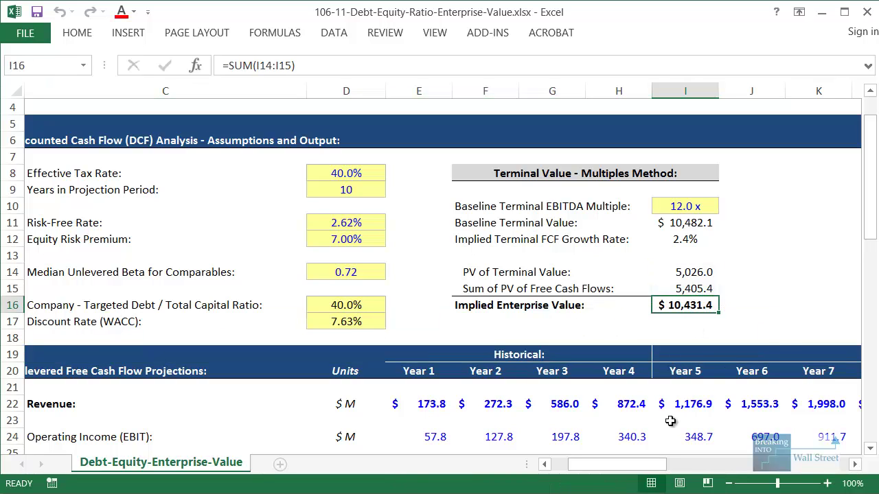
{"action": "left_click", "coordinate": [775, 327]}
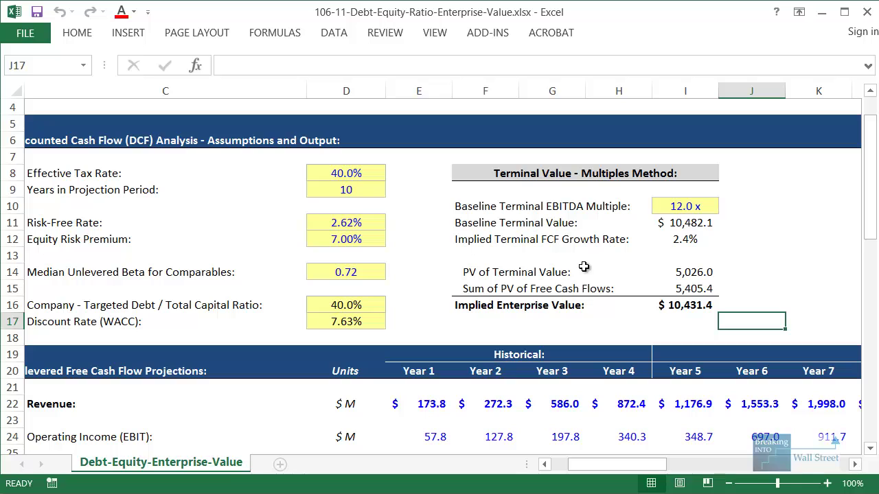
Box the Baseline Terminal Value and Baseline Terminal EBITDA Multiple rows in the Multiples Method section.
{"action": "left_click_drag", "start_coordinate": [455, 216], "coordinate": [721, 234]}
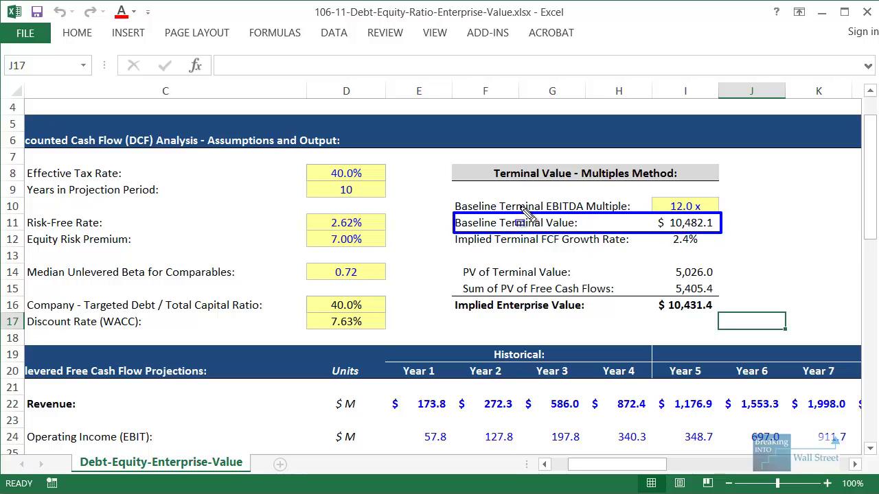
{"action": "mouse_move", "coordinate": [444, 196]}
{"action": "left_mouse_down"}
{"action": "mouse_move", "coordinate": [768, 229]}
{"action": "mouse_move", "coordinate": [747, 211]}
{"action": "left_mouse_up"}
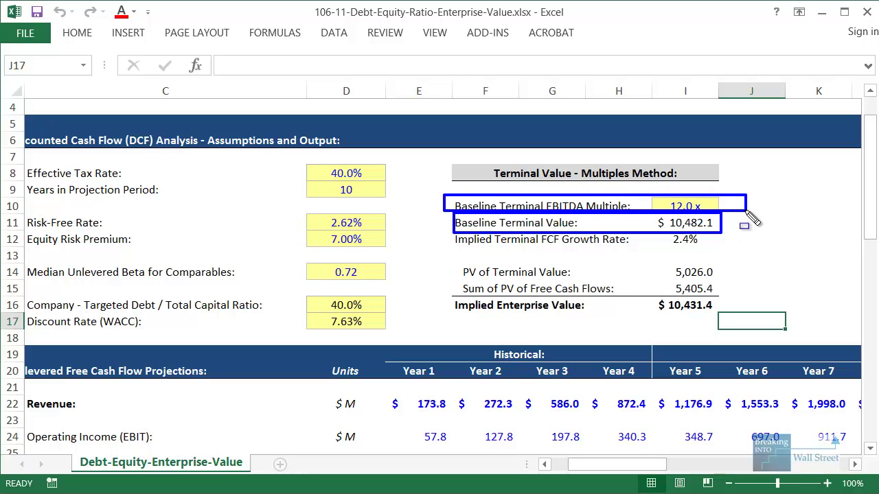
{"action": "left_click_drag", "start_coordinate": [748, 212], "coordinate": [748, 213]}
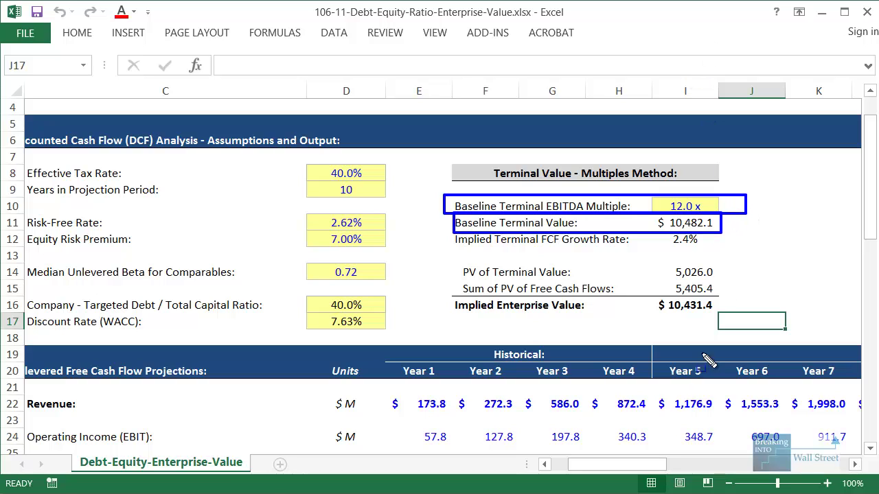
Go to the projections and highlight the entire Annual Unlevered Free Cash Flow row.
{"action": "scroll", "coordinate": [380, 377], "scroll_direction": "down", "scroll_amount": 4}
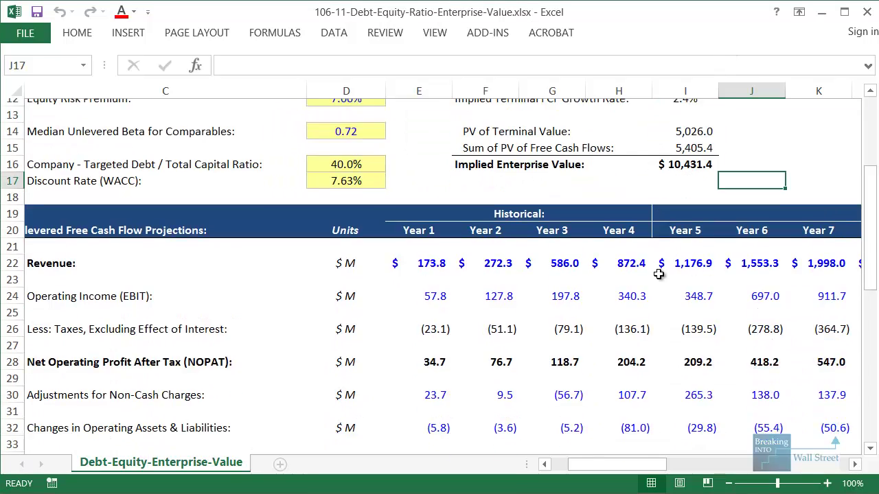
{"action": "scroll", "coordinate": [464, 418], "scroll_direction": "down", "scroll_amount": 1}
{"action": "left_click", "coordinate": [491, 388]}
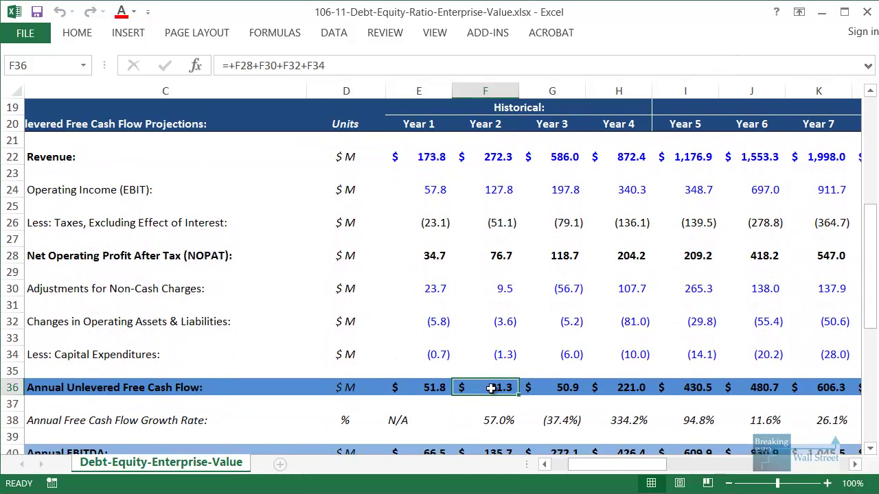
{"action": "key", "text": "shift+space"}
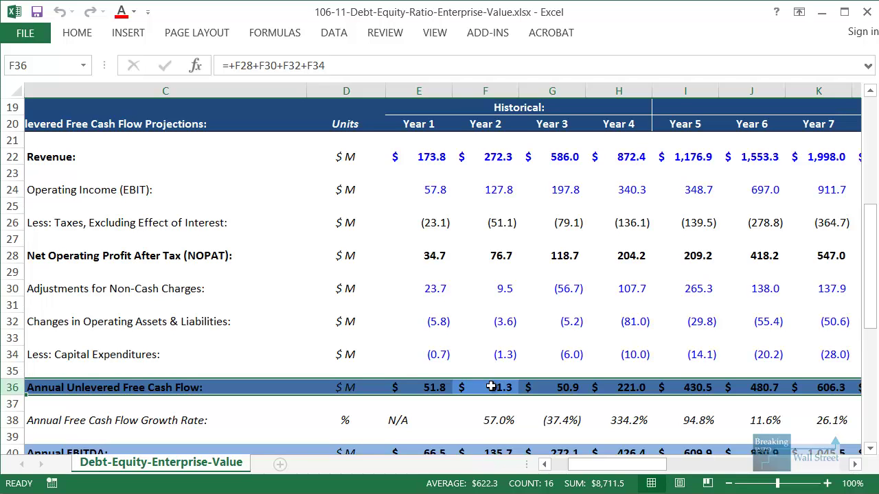
Return to the DCF assumptions and box the Targeted Debt / Total Capital Ratio and Discount Rate (WACC) rows.
{"action": "scroll", "coordinate": [492, 388], "scroll_direction": "up", "scroll_amount": 6}
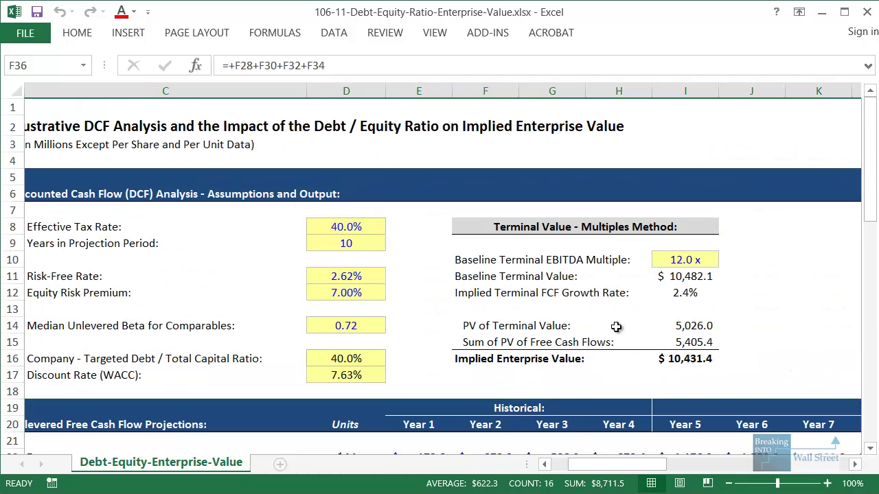
{"action": "left_click_drag", "start_coordinate": [597, 464], "coordinate": [580, 464]}
{"action": "left_click_drag", "start_coordinate": [55, 362], "coordinate": [472, 399]}
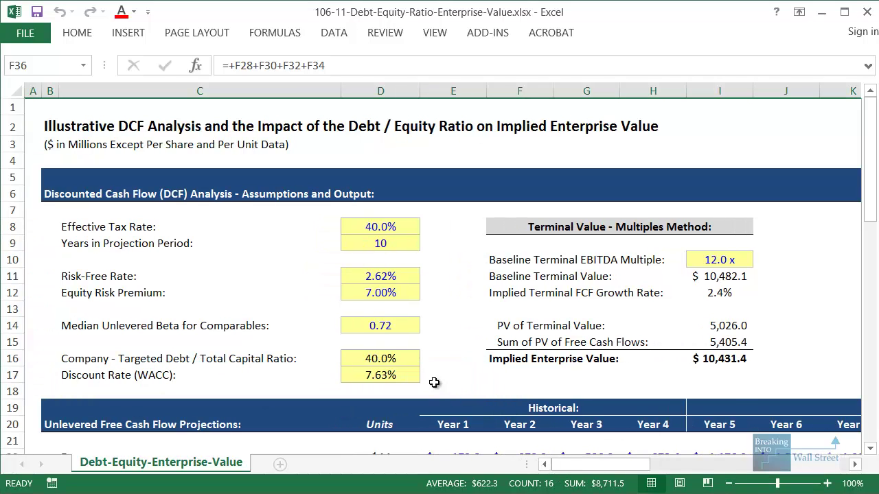
Set the Targeted Debt / Total Capital Ratio to 90% and point out the Discount Rate (WACC) row.
{"action": "left_click", "coordinate": [396, 359]}
{"action": "scroll", "coordinate": [424, 316], "scroll_direction": "down", "scroll_amount": 1}
{"action": "left_click", "coordinate": [427, 306]}
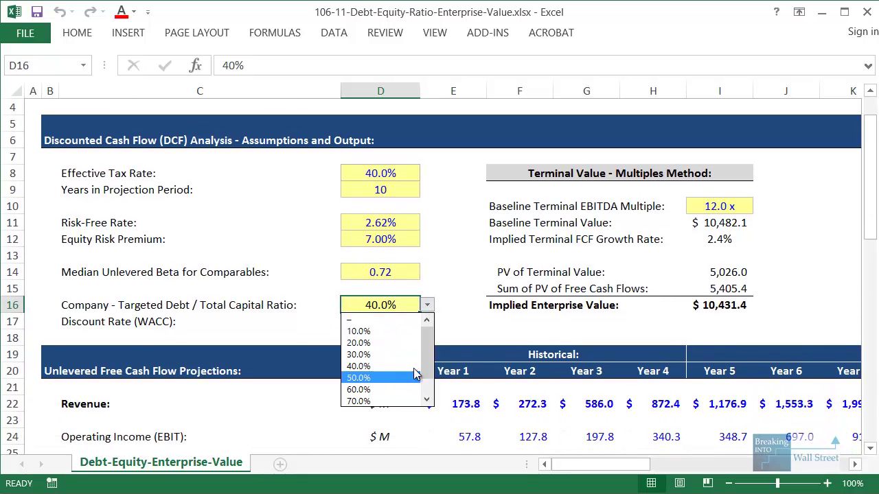
{"action": "scroll", "coordinate": [434, 352], "scroll_direction": "down", "scroll_amount": 1}
{"action": "left_click", "coordinate": [391, 401]}
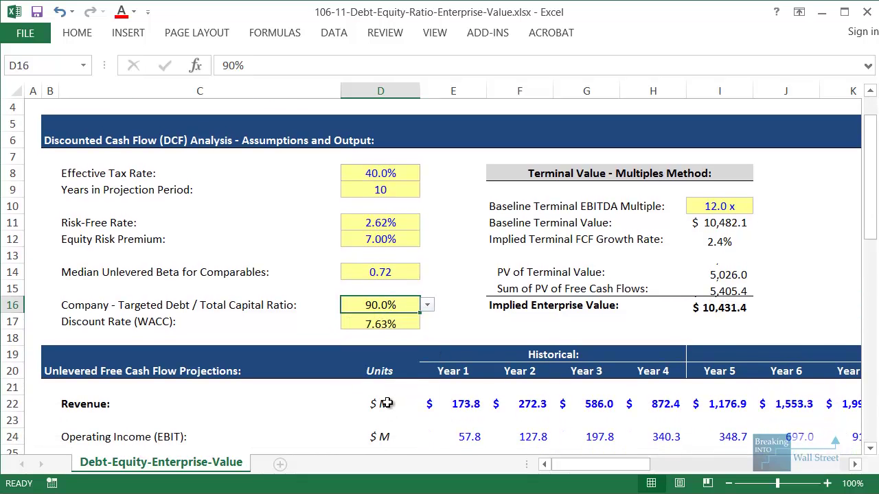
{"action": "left_click_drag", "start_coordinate": [88, 321], "coordinate": [381, 323]}
Set the Targeted Debt / Total Capital Ratio to 10%.
{"action": "left_click", "coordinate": [391, 305]}
{"action": "left_click", "coordinate": [427, 305]}
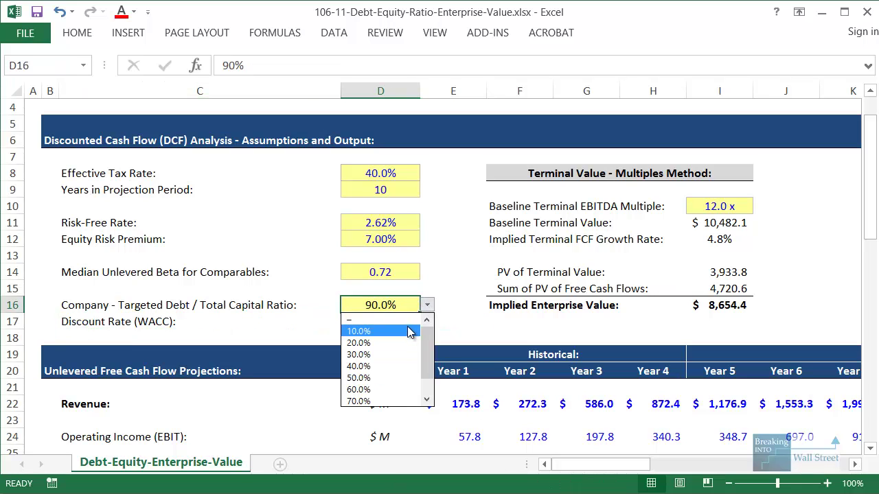
{"action": "left_click", "coordinate": [407, 327]}
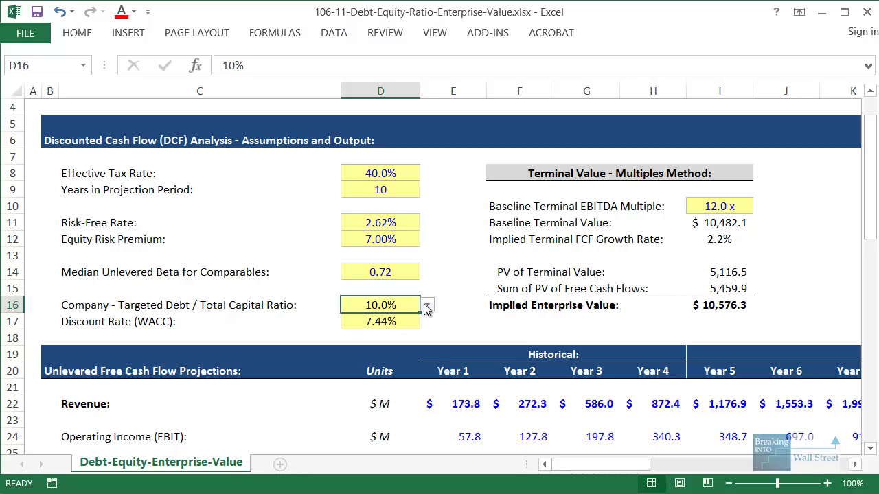
Set the Targeted Debt / Total Capital Ratio to 30% and highlight the Discount Rate (WACC) label and value.
{"action": "left_click", "coordinate": [427, 305]}
{"action": "left_click", "coordinate": [427, 309]}
{"action": "left_click", "coordinate": [428, 305]}
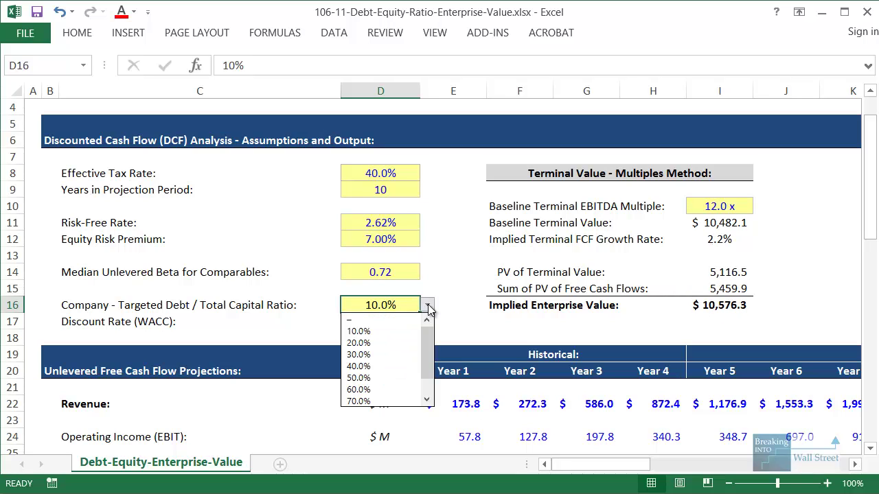
{"action": "left_click", "coordinate": [394, 350]}
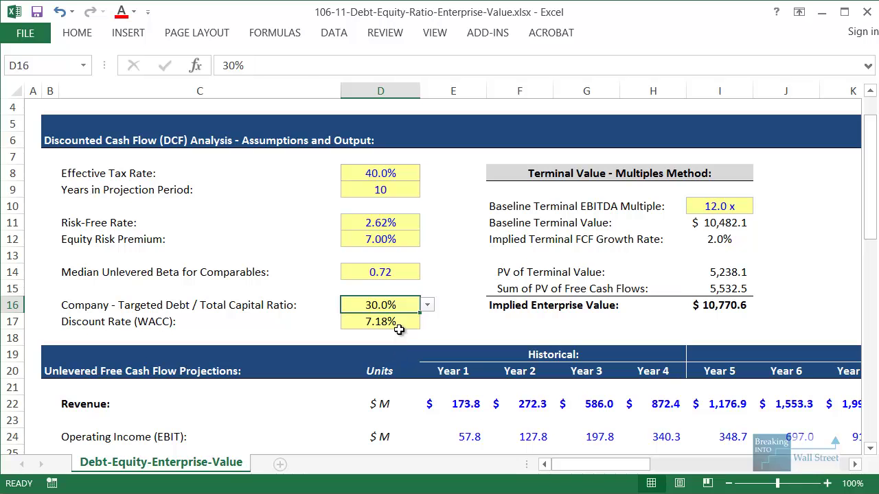
{"action": "left_click_drag", "start_coordinate": [396, 325], "coordinate": [168, 316]}
In the capital structure table, inspect the zero-debt row's Debt / Equity formula and the contents of the 40% Debt / Total Capital cell.
{"action": "left_click_drag", "start_coordinate": [592, 464], "coordinate": [728, 467]}
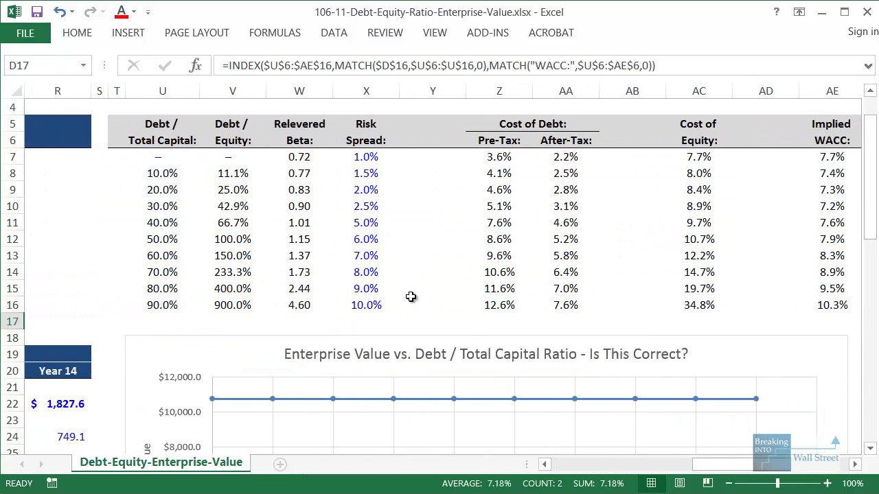
{"action": "left_click", "coordinate": [219, 158]}
{"action": "key", "text": "F2"}
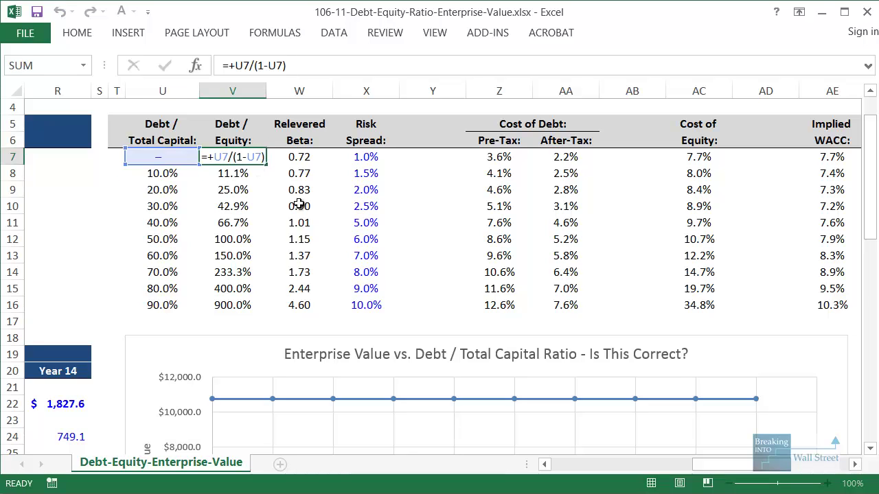
{"action": "key", "text": "Escape"}
{"action": "key", "text": "Left"}
{"action": "key", "text": "Down"}
{"action": "key", "text": "Down"}
{"action": "key", "text": "Down"}
{"action": "key", "text": "Down"}
{"action": "key", "text": "F2"}
{"action": "key", "text": "Escape"}
Inspect the Debt / Equity formulas in the zero-debt and 20% debt rows without changing them.
{"action": "key", "text": "Right"}
{"action": "key", "text": "Up"}
{"action": "key", "text": "Up"}
{"action": "key", "text": "Up"}
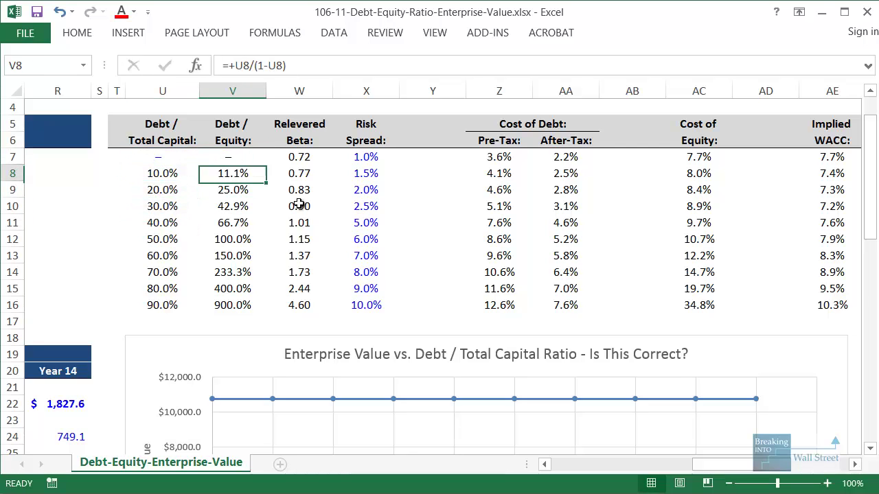
{"action": "key", "text": "Up"}
{"action": "key", "text": "F2"}
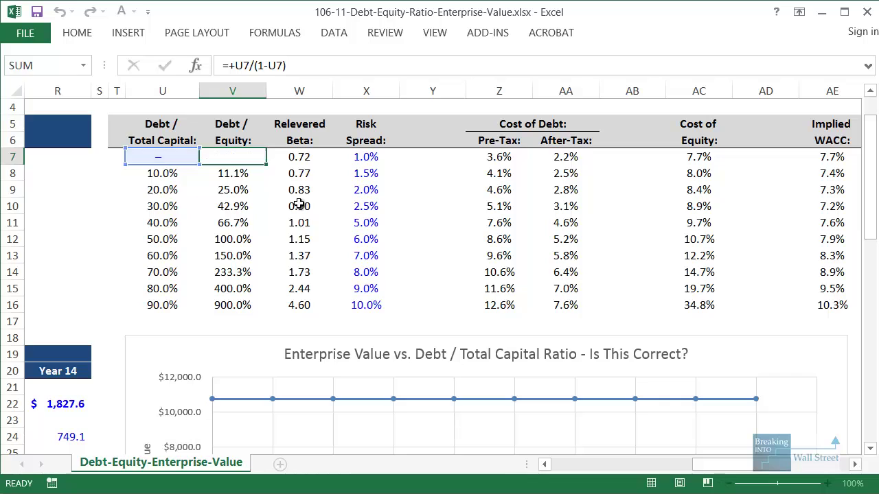
{"action": "key", "text": "Escape"}
{"action": "key", "text": "Down"}
{"action": "key", "text": "Down"}
{"action": "key", "text": "F2"}
{"action": "key", "text": "Escape"}
Inspect the Debt / Equity formula in the 50% debt row and select the one in the 90% row.
{"action": "key", "text": "Down"}
{"action": "key", "text": "Down"}
{"action": "key", "text": "Down"}
{"action": "key", "text": "F2"}
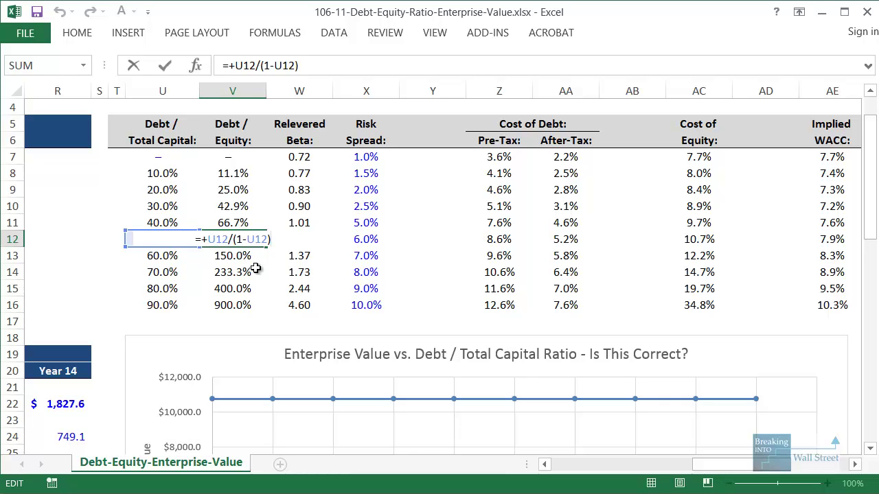
{"action": "key", "text": "Escape"}
{"action": "left_click", "coordinate": [236, 304]}
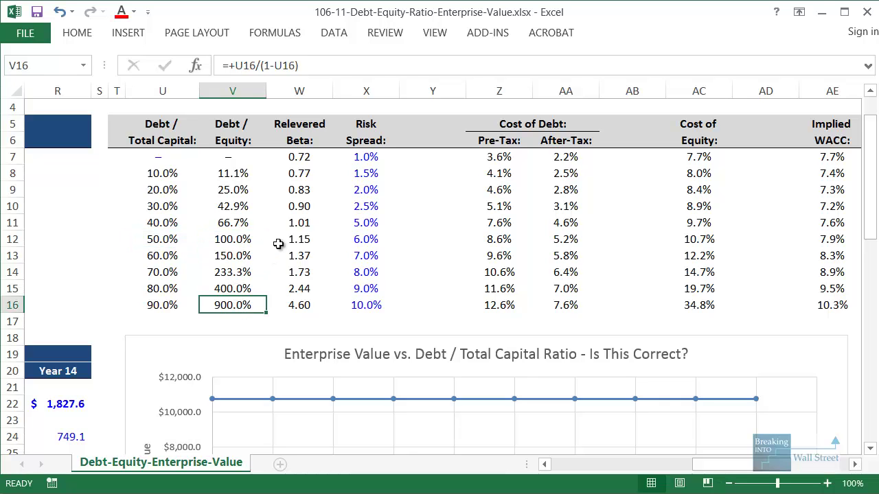
Inspect the Relevered Beta formula in the zero-debt row and select the Relevered Beta cell in the 90% row.
{"action": "left_click", "coordinate": [292, 159]}
{"action": "key", "text": "F2"}
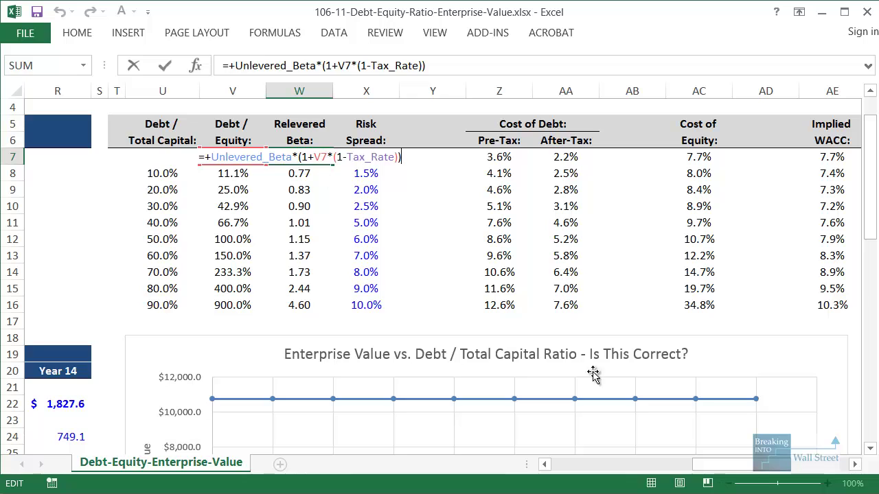
{"action": "mouse_move", "coordinate": [715, 464]}
{"action": "left_mouse_down"}
{"action": "mouse_move", "coordinate": [557, 465]}
{"action": "mouse_move", "coordinate": [723, 474]}
{"action": "left_mouse_up"}
{"action": "key", "text": "Escape"}
{"action": "left_click", "coordinate": [449, 311]}
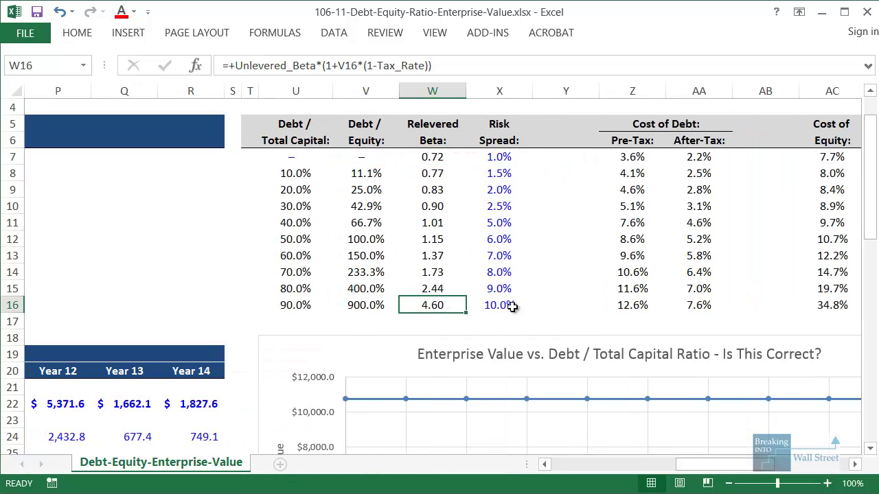
Box the two debt ratio columns and the Relevered Beta column, and clear the annotations.
{"action": "left_click_drag", "start_coordinate": [254, 107], "coordinate": [388, 330]}
{"action": "left_click_drag", "start_coordinate": [469, 102], "coordinate": [391, 331]}
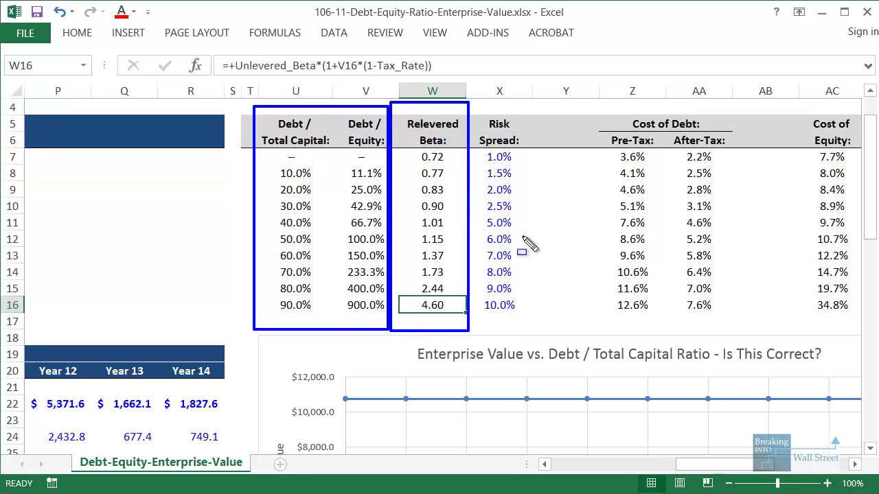
{"action": "key", "text": "Escape"}
Box the Risk Spread column from its header to the 90% debt row, and clear the annotation.
{"action": "left_click_drag", "start_coordinate": [747, 467], "coordinate": [783, 465]}
{"action": "left_click", "coordinate": [432, 287]}
{"action": "mouse_move", "coordinate": [331, 114]}
{"action": "left_mouse_down"}
{"action": "mouse_move", "coordinate": [348, 278]}
{"action": "mouse_move", "coordinate": [392, 315]}
{"action": "left_mouse_up"}
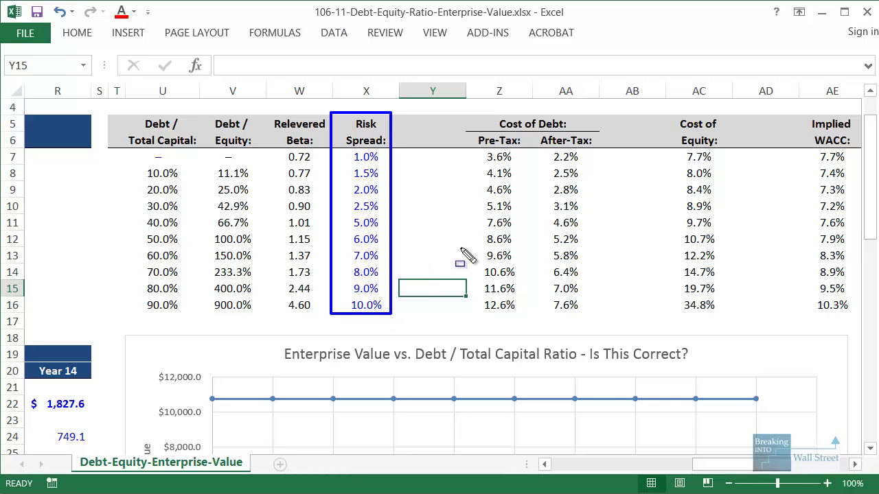
{"action": "key", "text": "Escape"}
Highlight the Cost of Debt values and inspect the Pre-Tax formulas in the 10% and 60% debt rows.
{"action": "left_click_drag", "start_coordinate": [499, 157], "coordinate": [575, 308]}
{"action": "key", "text": "Down"}
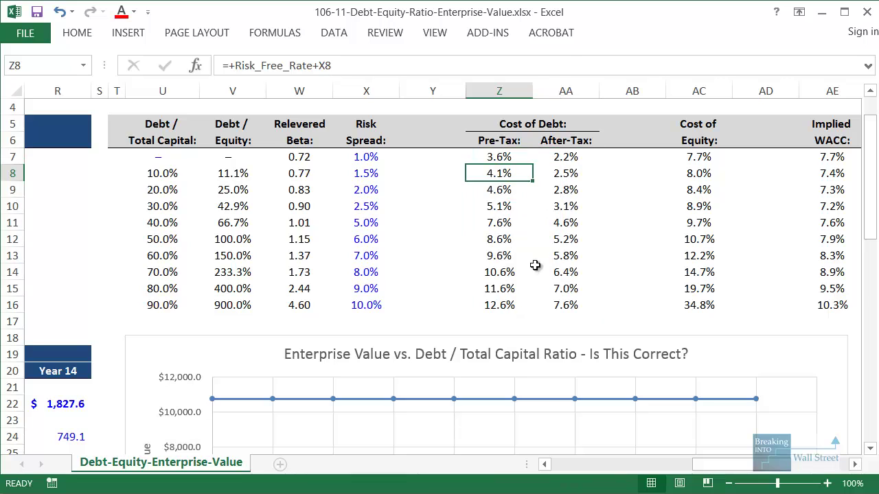
{"action": "key", "text": "F2"}
{"action": "key", "text": "Escape"}
{"action": "key", "text": "Down"}
{"action": "key", "text": "Down"}
{"action": "key", "text": "Down"}
{"action": "key", "text": "Down"}
{"action": "key", "text": "Down"}
{"action": "key", "text": "F2"}
{"action": "key", "text": "Escape"}
Inspect the 90% row's Pre-Tax Cost of Debt formula, check its After-Tax cell, and highlight the 70% and 80% Pre-Tax values.
{"action": "key", "text": "Down"}
{"action": "key", "text": "Down"}
{"action": "key", "text": "Down"}
{"action": "key", "text": "Down"}
{"action": "key", "text": "F2"}
{"action": "key", "text": "Escape"}
{"action": "key", "text": "Right"}
{"action": "key", "text": "Up"}
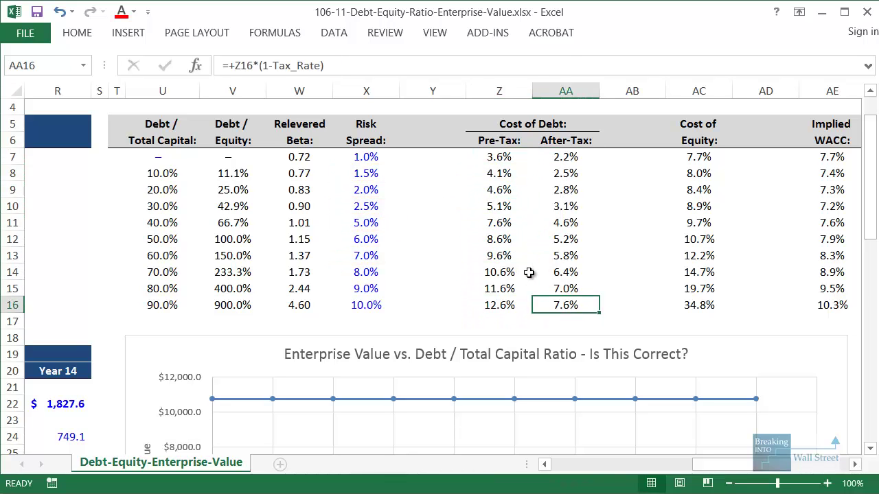
{"action": "key", "text": "Left"}
{"action": "key", "text": "Up"}
{"action": "key", "text": "shift+Up"}
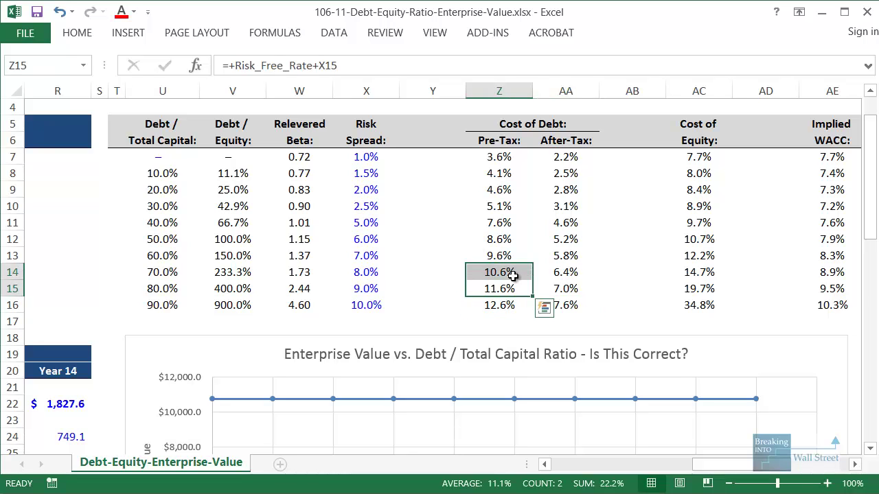
Highlight the Debt / Total Capital column, and highlight both Cost of Debt columns including their headers.
{"action": "left_click", "coordinate": [464, 229]}
{"action": "left_click_drag", "start_coordinate": [167, 129], "coordinate": [153, 303]}
{"action": "left_click_drag", "start_coordinate": [476, 127], "coordinate": [572, 311]}
Inspect the Cost of Equity formulas in the zero-debt, 10% and 20% debt rows without changing them.
{"action": "left_click_drag", "start_coordinate": [726, 466], "coordinate": [740, 466]}
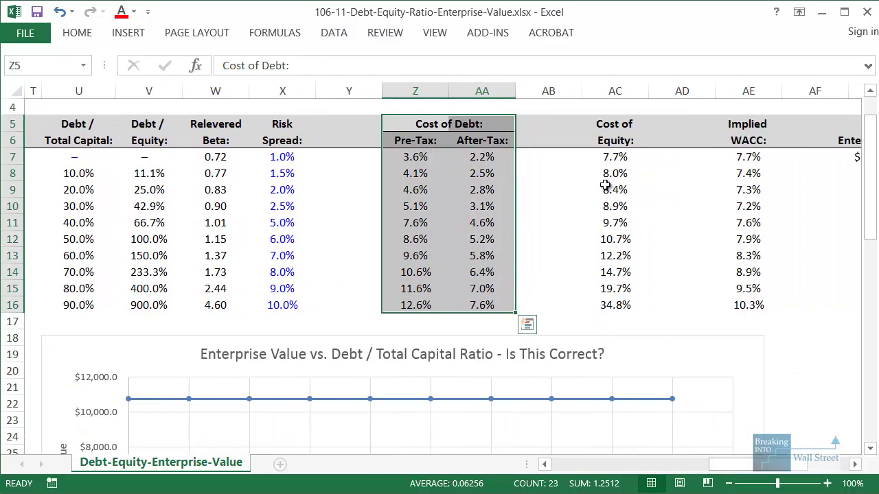
{"action": "left_click", "coordinate": [616, 159]}
{"action": "key", "text": "F2"}
{"action": "key", "text": "Escape"}
{"action": "key", "text": "Down"}
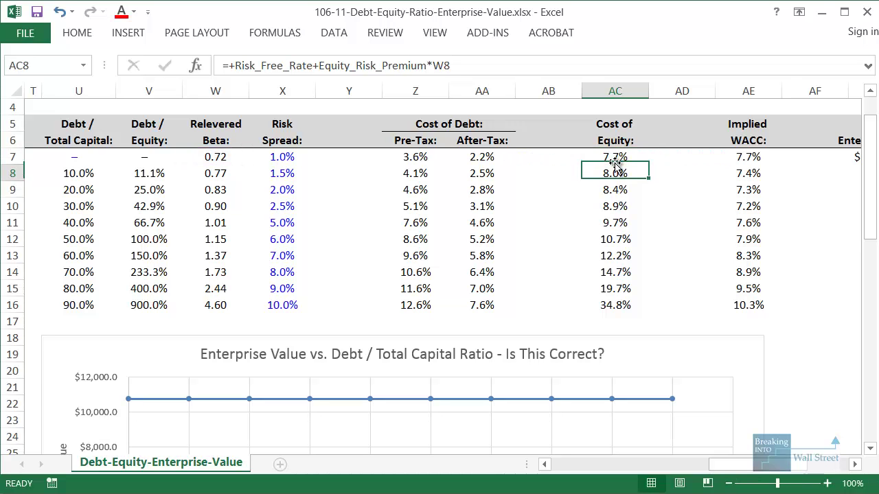
{"action": "key", "text": "F2"}
{"action": "key", "text": "Escape"}
{"action": "key", "text": "Down"}
{"action": "key", "text": "F2"}
{"action": "key", "text": "Escape"}
{"action": "key", "text": "Up"}
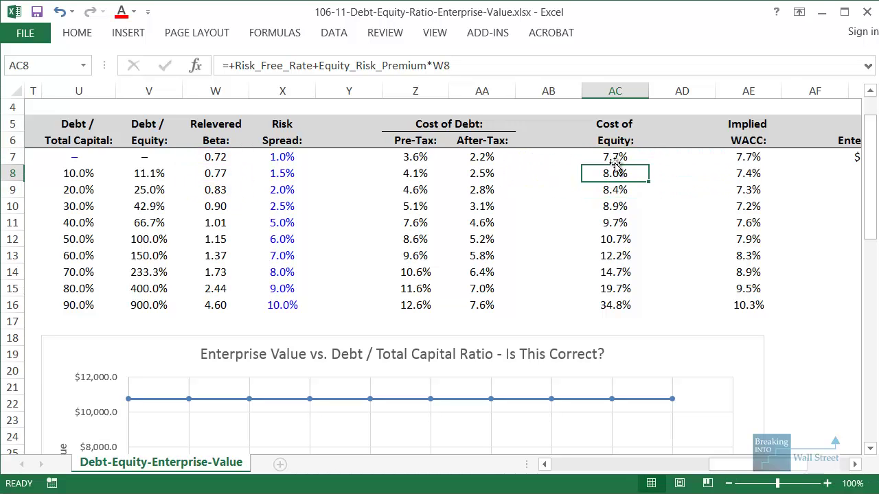
Open the zero-debt Cost of Equity formula and box it, its Relevered Beta input, and its risk-free rate and equity risk premium terms.
{"action": "key", "text": "Up"}
{"action": "key", "text": "F2"}
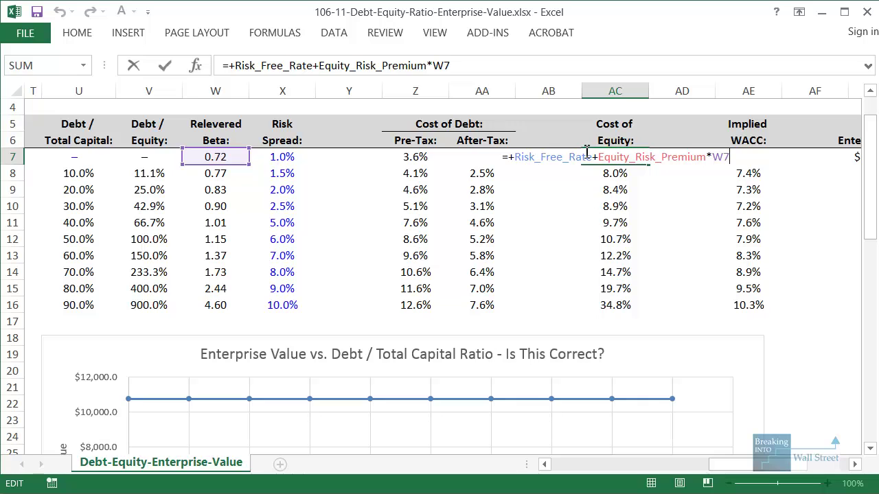
{"action": "mouse_move", "coordinate": [499, 131]}
{"action": "left_mouse_down"}
{"action": "mouse_move", "coordinate": [761, 172]}
{"action": "mouse_move", "coordinate": [736, 171]}
{"action": "left_mouse_up"}
{"action": "mouse_move", "coordinate": [179, 140]}
{"action": "left_mouse_down"}
{"action": "mouse_move", "coordinate": [247, 193]}
{"action": "mouse_move", "coordinate": [253, 172]}
{"action": "left_mouse_up"}
{"action": "mouse_move", "coordinate": [507, 141]}
{"action": "left_mouse_down"}
{"action": "mouse_move", "coordinate": [564, 165]}
{"action": "mouse_move", "coordinate": [708, 171]}
{"action": "left_mouse_up"}
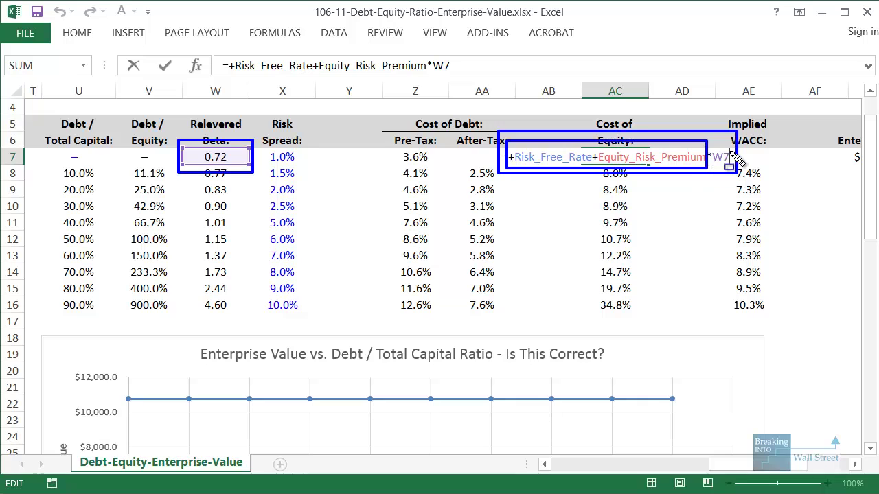
Box the Relevered Beta and Cost of Equity values in the 10% to 90% debt rows, and clear all annotations.
{"action": "mouse_move", "coordinate": [174, 168]}
{"action": "left_mouse_down"}
{"action": "mouse_move", "coordinate": [234, 258]}
{"action": "mouse_move", "coordinate": [249, 318]}
{"action": "mouse_move", "coordinate": [259, 307]}
{"action": "left_mouse_up"}
{"action": "left_click_drag", "start_coordinate": [581, 172], "coordinate": [695, 330]}
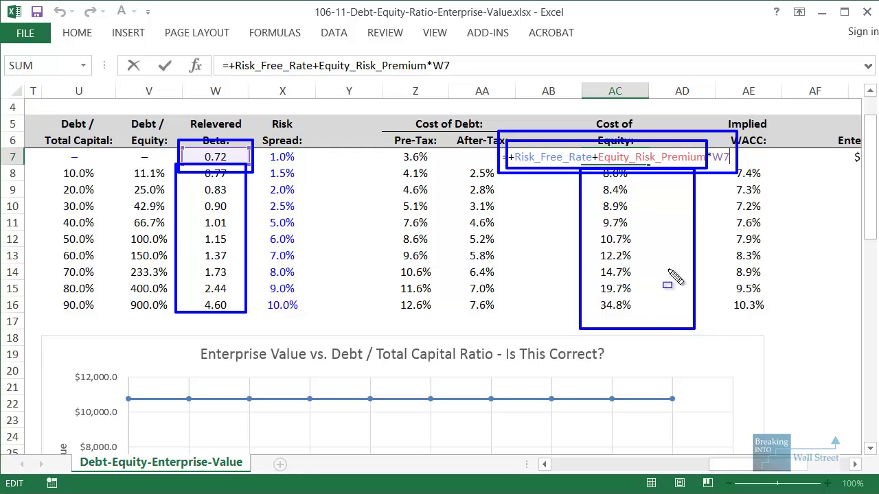
{"action": "key", "text": "Escape"}
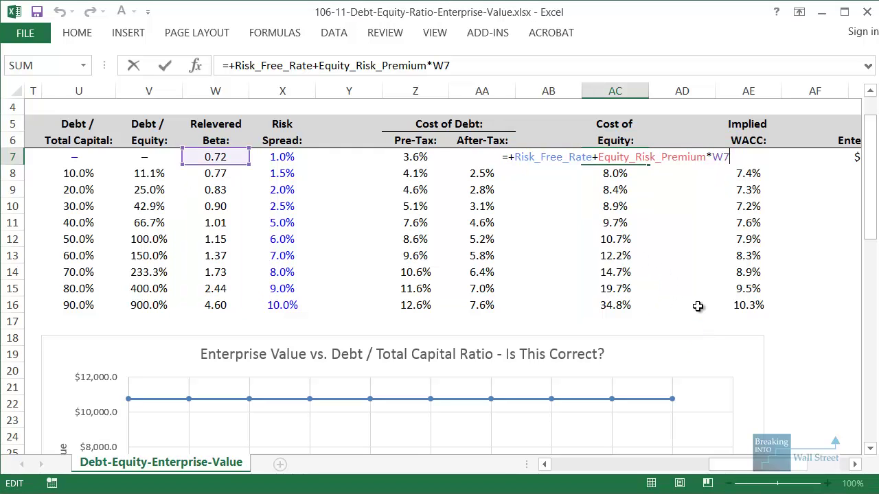
Close the Cost of Equity formula unchanged and highlight the Implied WACC values for all debt levels.
{"action": "left_click_drag", "start_coordinate": [694, 273], "coordinate": [687, 260]}
{"action": "left_click_drag", "start_coordinate": [735, 464], "coordinate": [772, 464]}
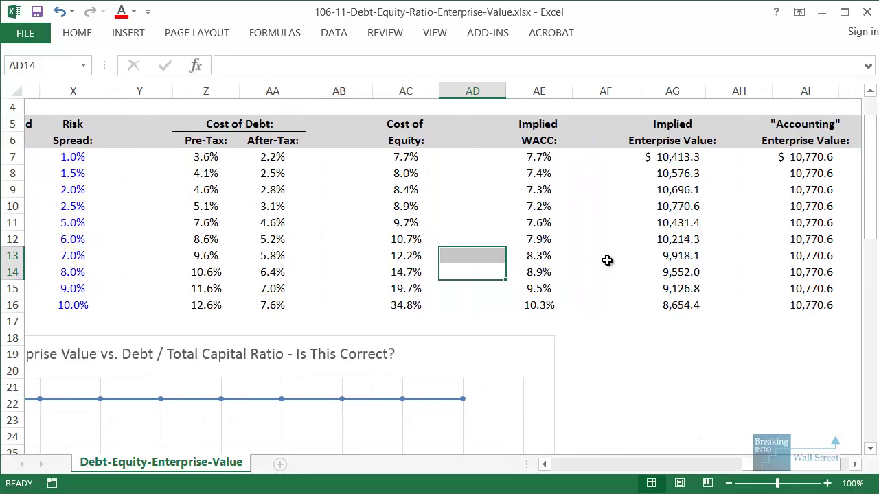
{"action": "left_click_drag", "start_coordinate": [529, 159], "coordinate": [541, 305]}
Inspect the zero-debt Implied Enterprise Value formula and its Baseline Terminal Value input without changing it, and highlight the Implied Enterprise Values in rows 11 to 16.
{"action": "left_click", "coordinate": [667, 157]}
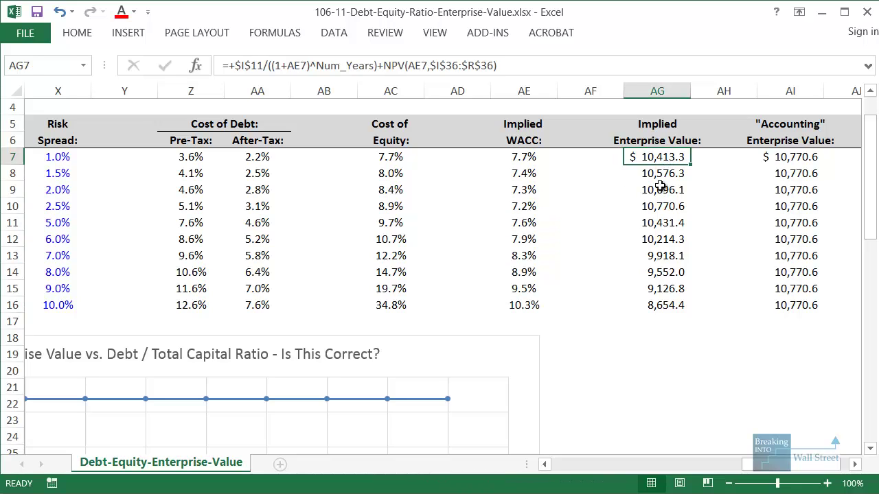
{"action": "key", "text": "F2"}
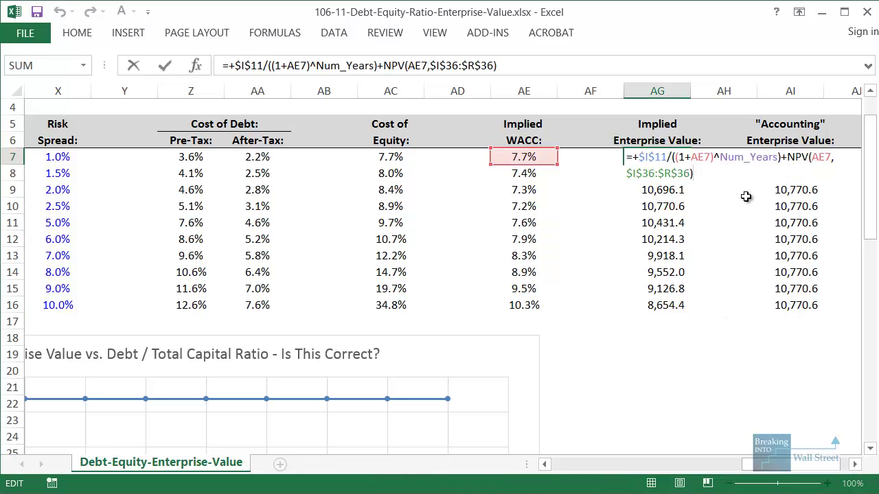
{"action": "scroll", "coordinate": [590, 371], "scroll_direction": "left", "scroll_amount": 10}
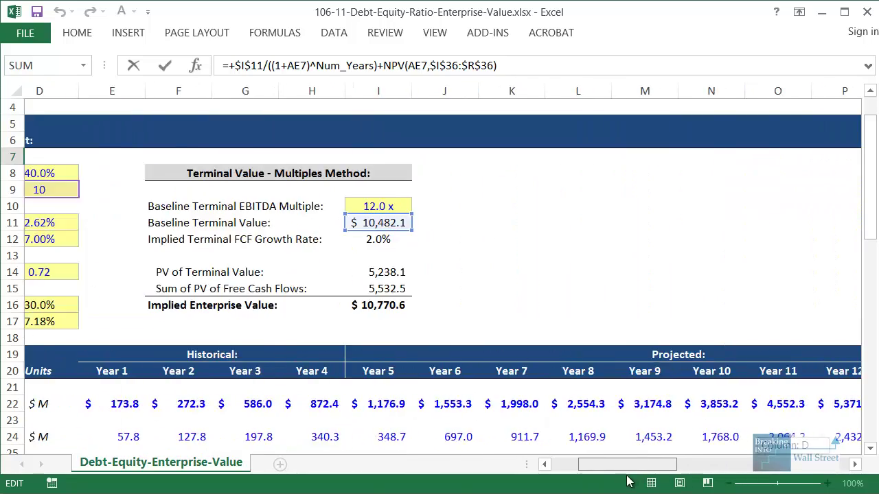
{"action": "left_click_drag", "start_coordinate": [444, 297], "coordinate": [740, 329]}
{"action": "key", "text": "Escape"}
{"action": "left_click_drag", "start_coordinate": [591, 465], "coordinate": [677, 464]}
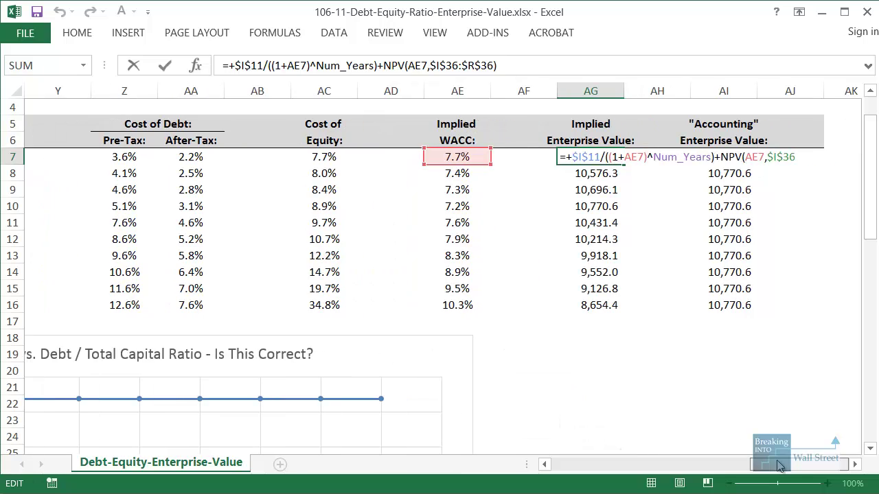
{"action": "key", "text": "Escape"}
{"action": "left_click_drag", "start_coordinate": [602, 152], "coordinate": [615, 300]}
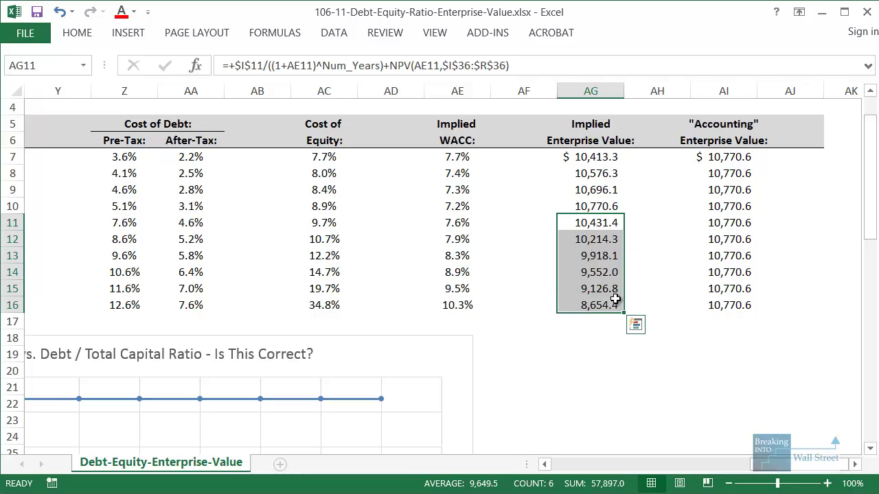
On the "More Accurate" Enterprise Value chart, box the line from zero to 30% debt, the axis title and the 30.0% label, and clear the boxes.
{"action": "scroll", "coordinate": [615, 300], "scroll_direction": "down", "scroll_amount": 7}
{"action": "left_click_drag", "start_coordinate": [804, 465], "coordinate": [751, 465]}
{"action": "scroll", "coordinate": [575, 380], "scroll_direction": "down", "scroll_amount": 2}
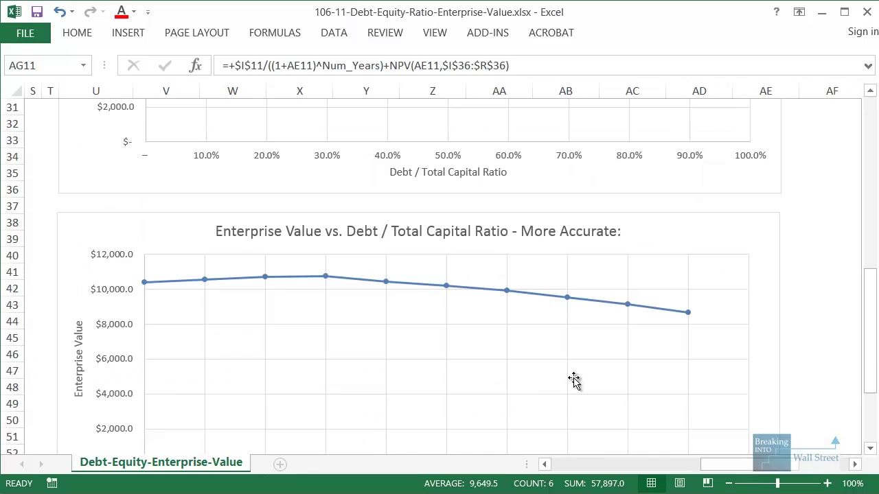
{"action": "scroll", "coordinate": [543, 369], "scroll_direction": "down", "scroll_amount": 2}
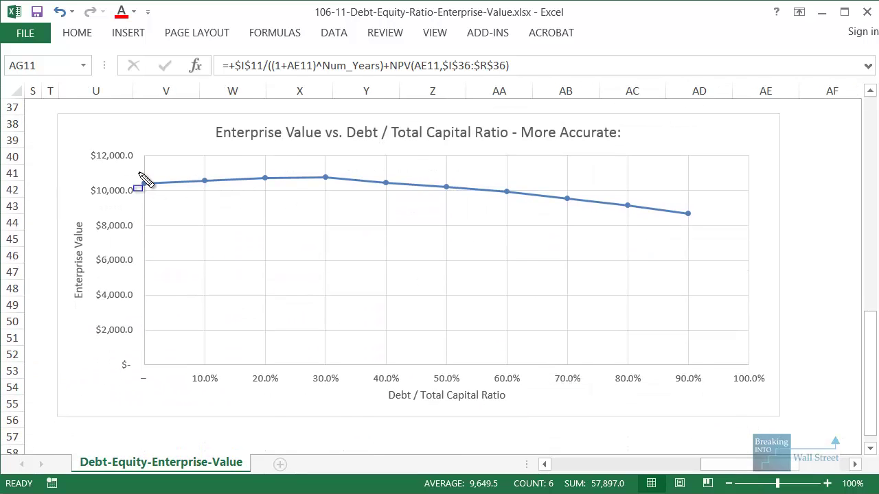
{"action": "left_click_drag", "start_coordinate": [141, 165], "coordinate": [340, 193]}
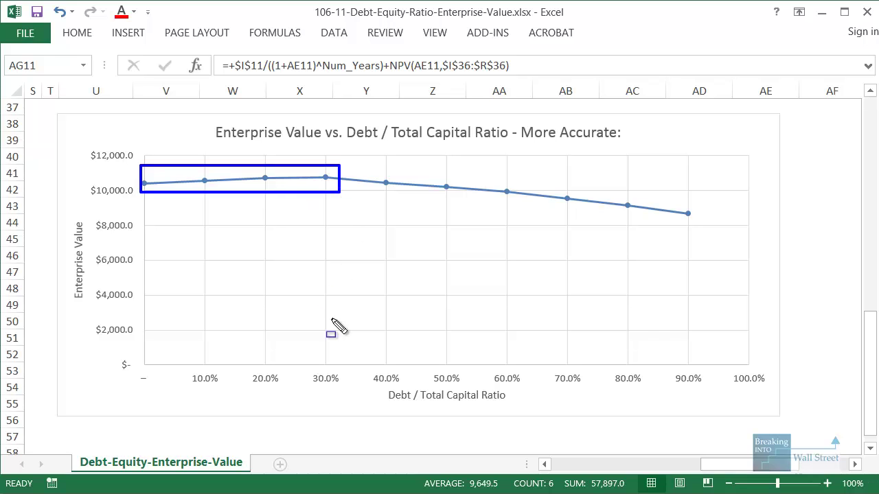
{"action": "left_click_drag", "start_coordinate": [380, 384], "coordinate": [522, 411]}
{"action": "left_click_drag", "start_coordinate": [296, 370], "coordinate": [345, 389]}
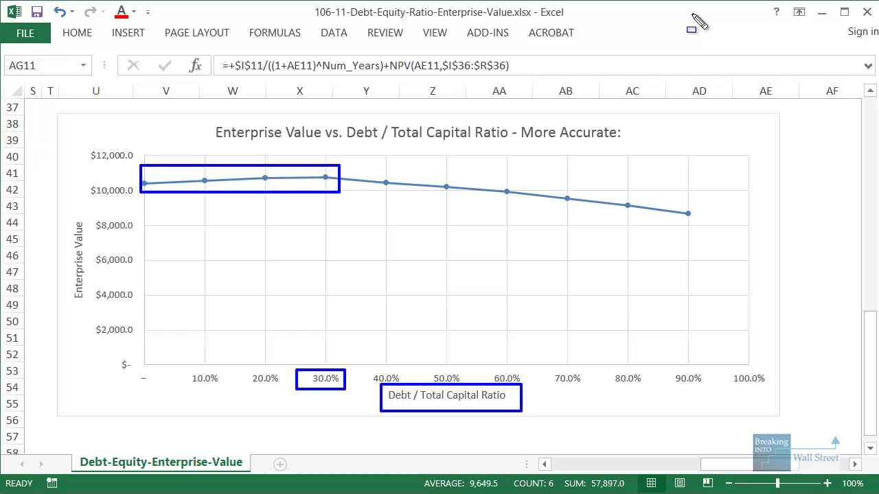
{"action": "key", "text": "Escape"}
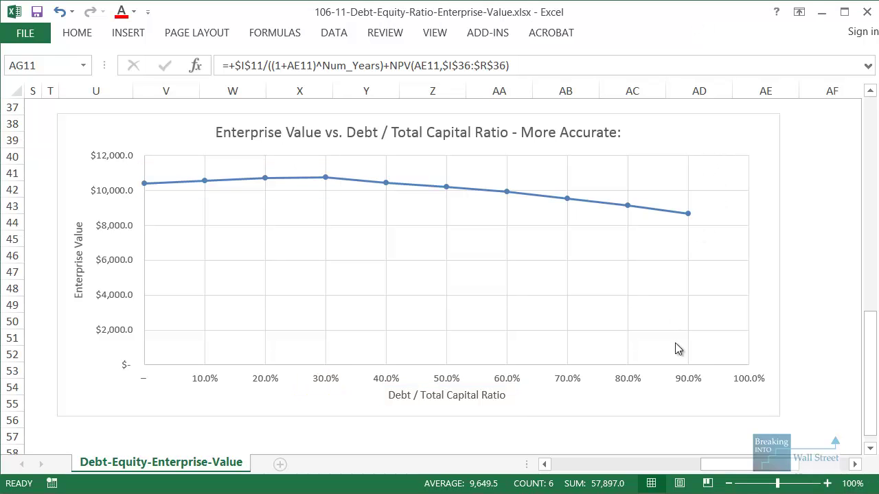
Box the chart's last data point, the $8,000.0 axis label and the 90.0% debt label, and clear the annotations.
{"action": "left_click_drag", "start_coordinate": [660, 190], "coordinate": [714, 226]}
{"action": "left_click_drag", "start_coordinate": [88, 206], "coordinate": [160, 232]}
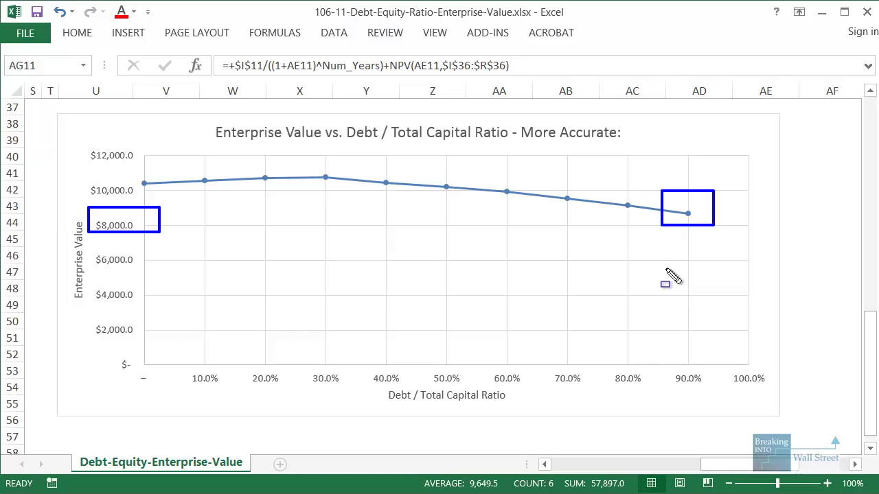
{"action": "left_click_drag", "start_coordinate": [679, 371], "coordinate": [714, 397]}
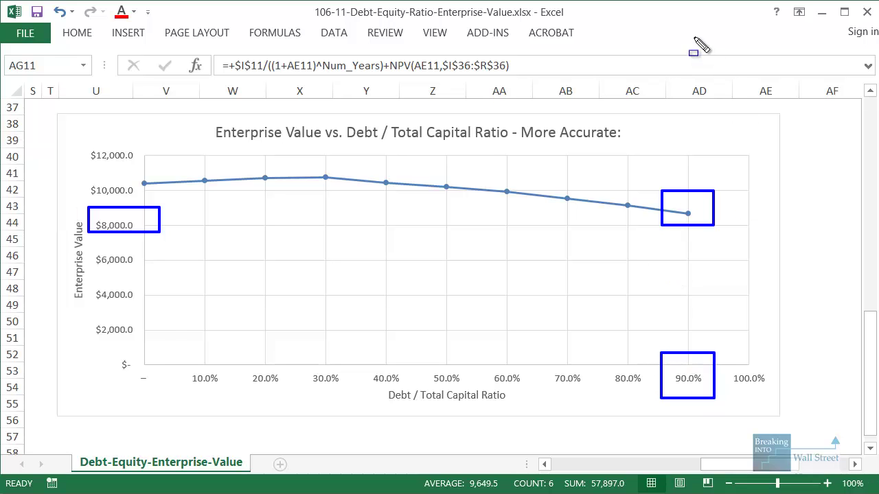
{"action": "key", "text": "Escape"}
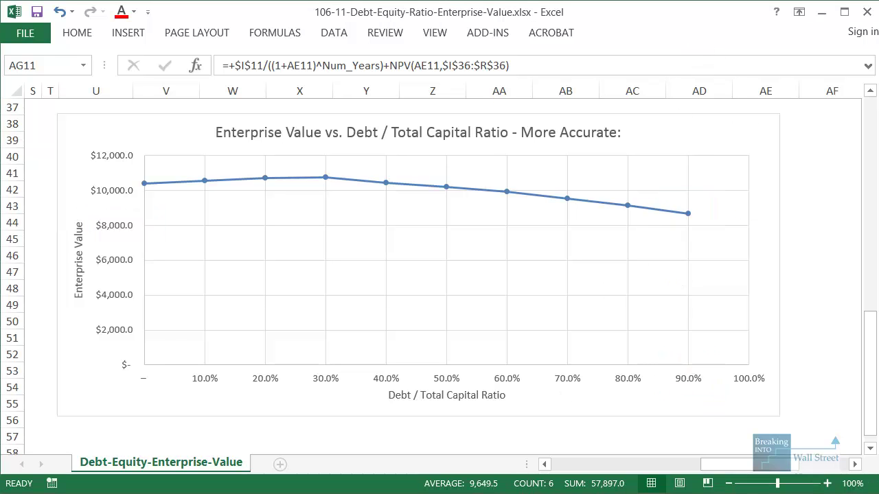
Switch to the PowerPoint slide show and reveal the "But: Is this actually true?" bullet on the "Closer to Reality" slide.
{"action": "key", "text": "alt+Tab"}
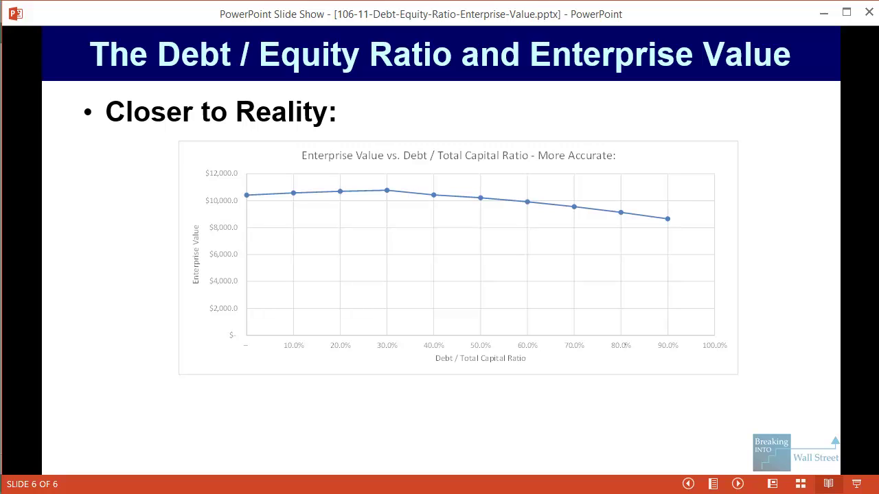
{"action": "key", "text": "Right"}
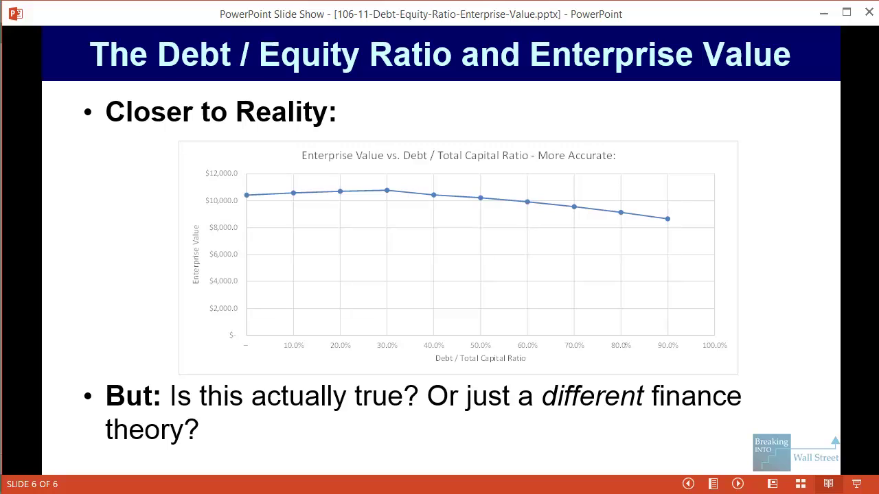